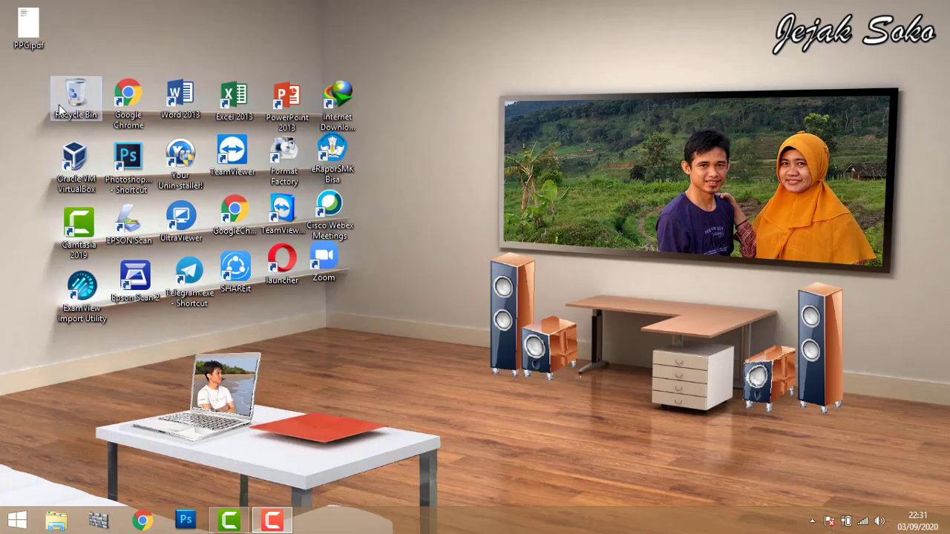
- Launch VirtualBox, boot the Debian 10 VM and dismiss the keyboard and mouse notices
left_click(74, 167)
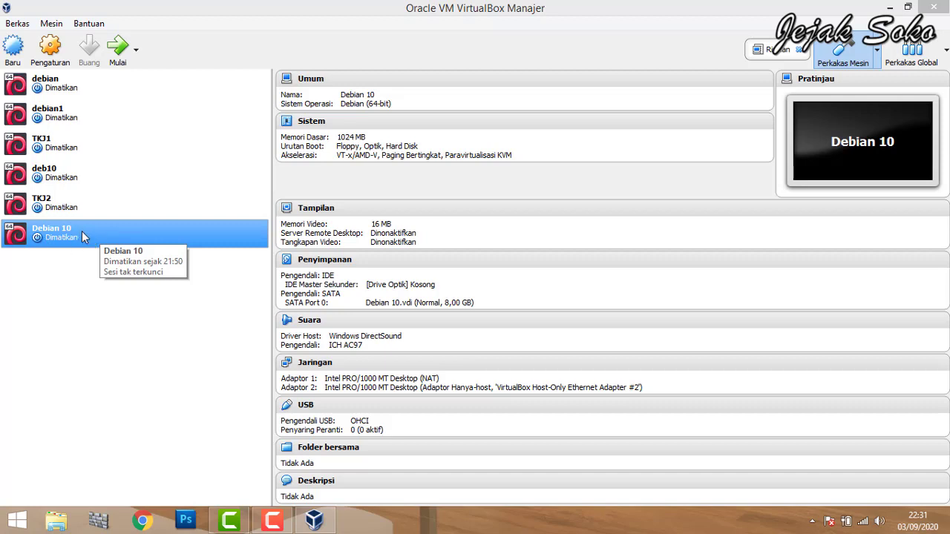
double_click(82, 235)
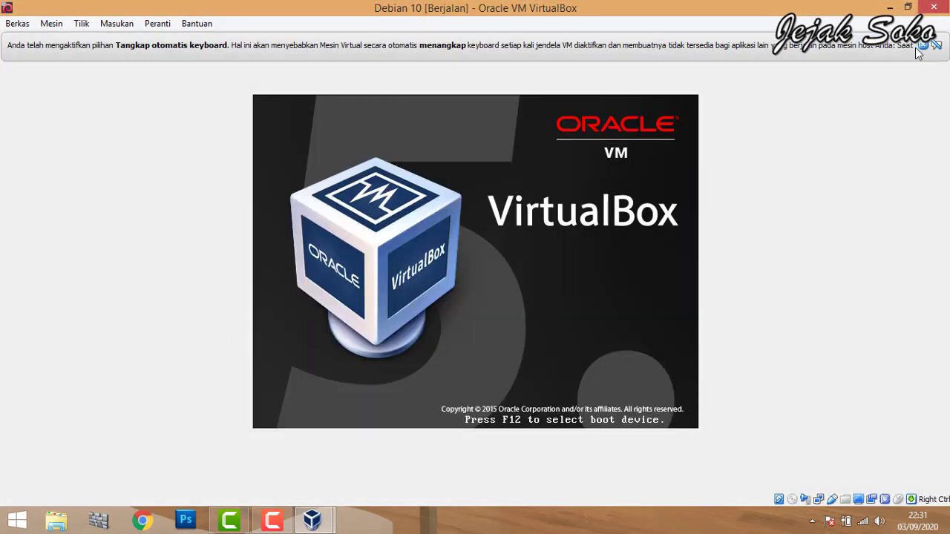
left_click(923, 46)
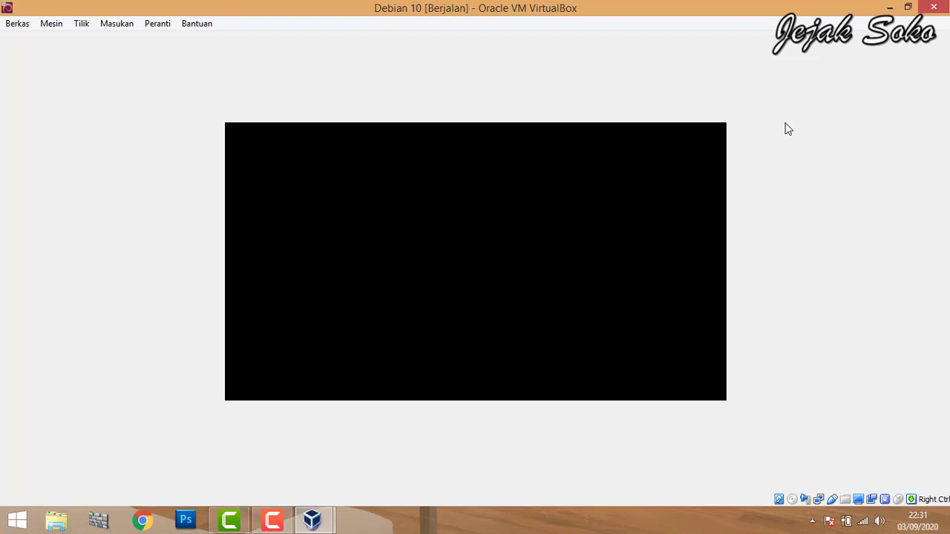
left_click(923, 46)
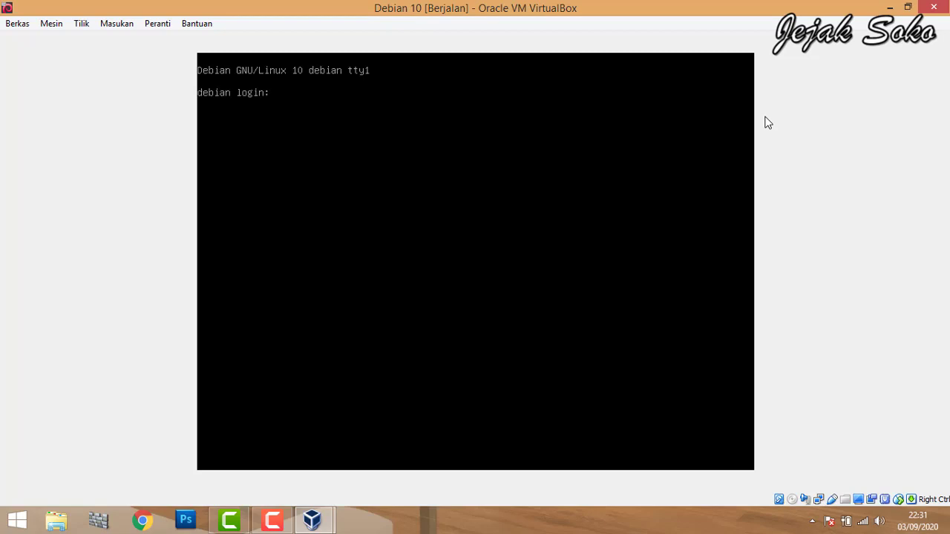
- Log in as debian, switch to root with su, and enter ping 8.8.8.8
type("debian")
key("Return")
key("Return")
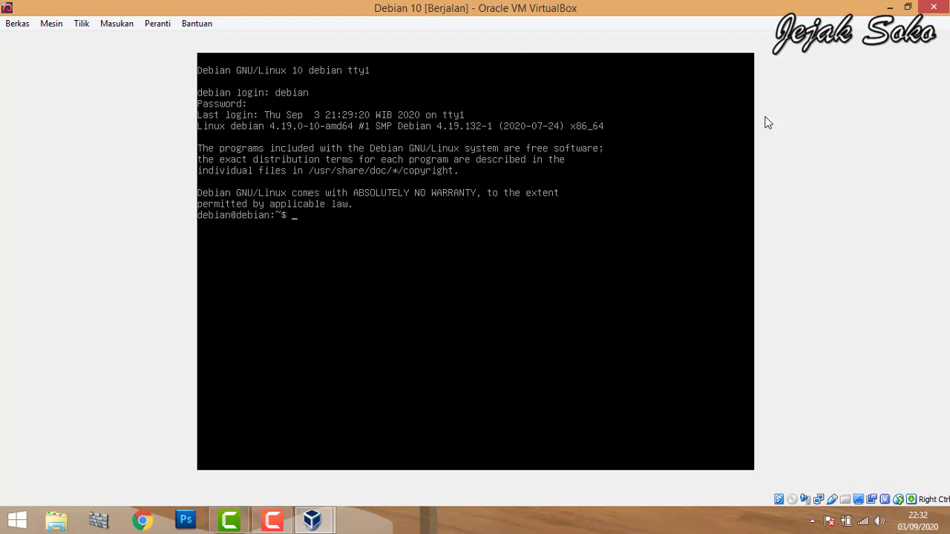
type("su")
key("Return")
key("Return")
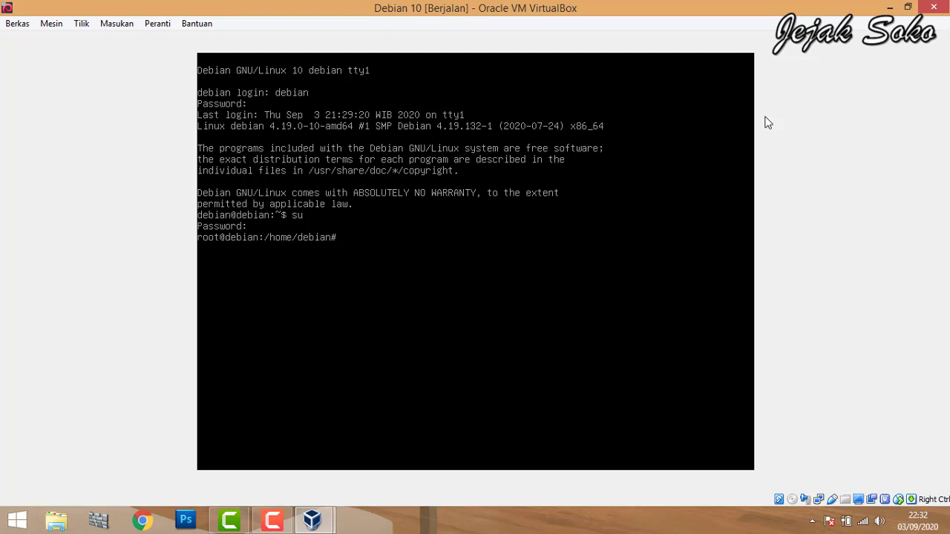
type("ping 8.8.8.8")
- Ping 8.8.8.8 briefly, then list the guest's interfaces and addresses with ip a
key("Return")
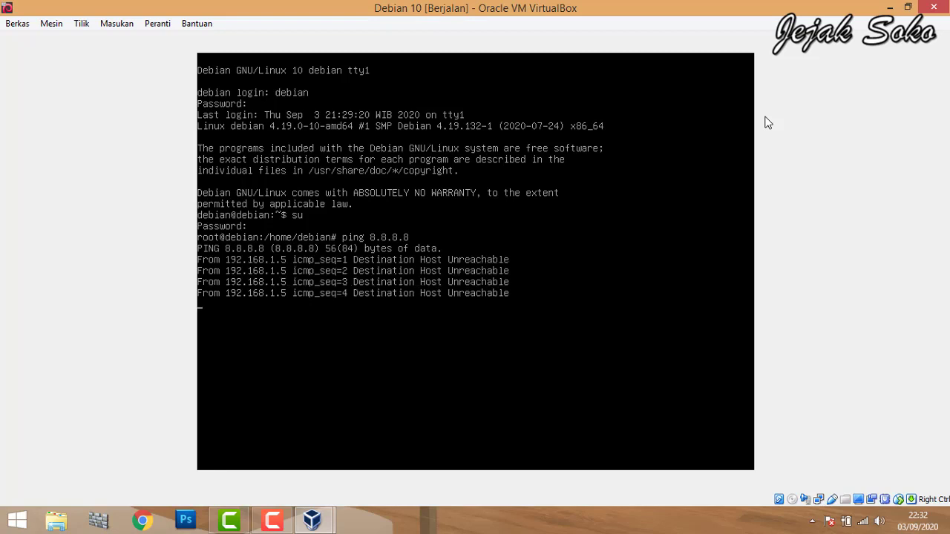
key("ctrl+c")
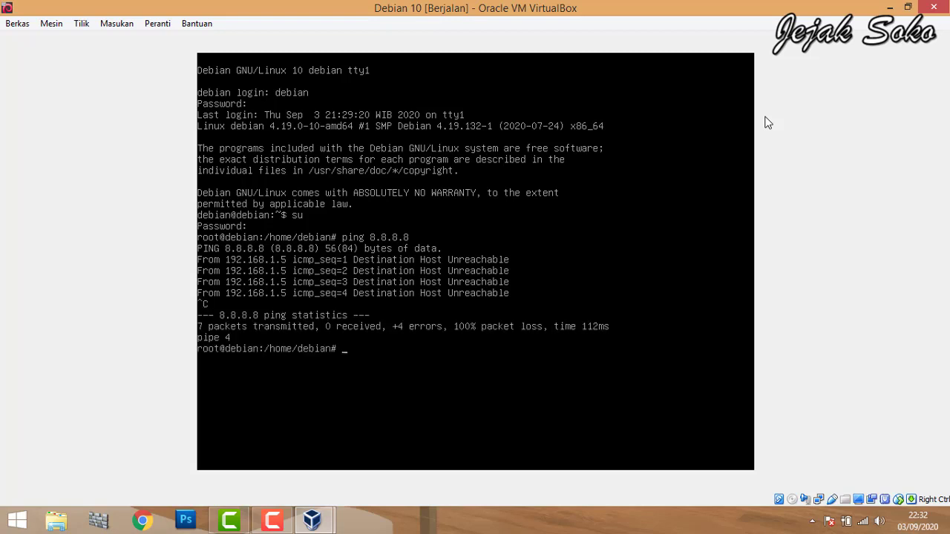
type("ip a")
key("Return")
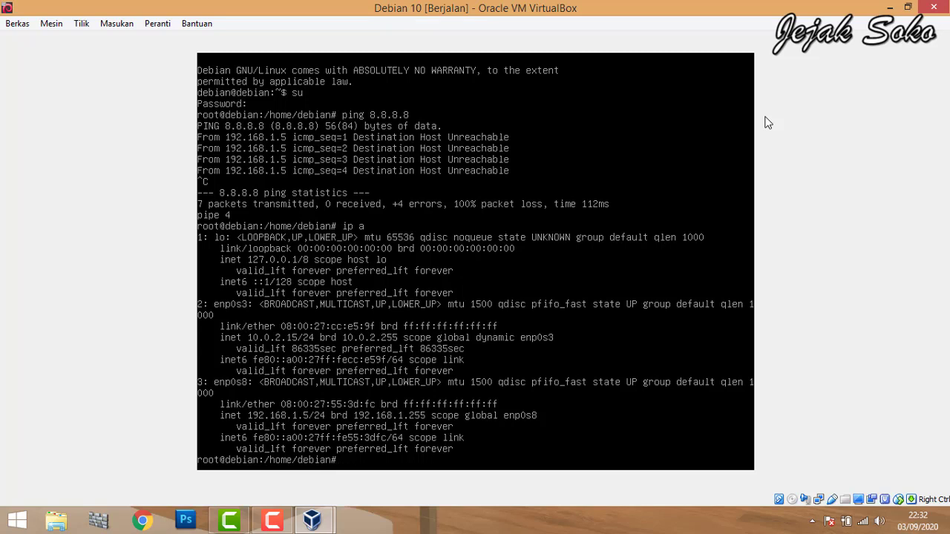
- Restart networking with /etc/init.d/networking restart and re-ping 8.8.8.8 for 0% loss
type("/etc/")
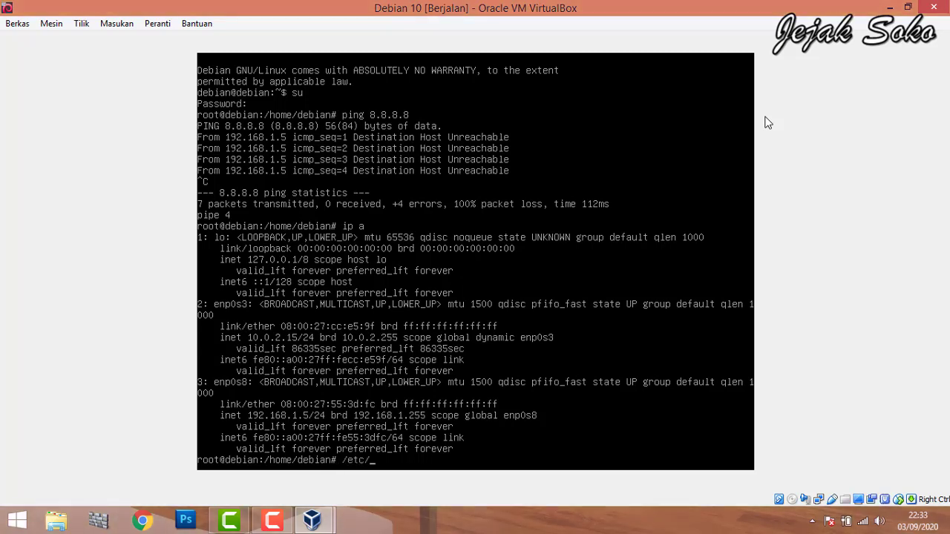
type("init.d/net")
key("Tab")
type("restart")
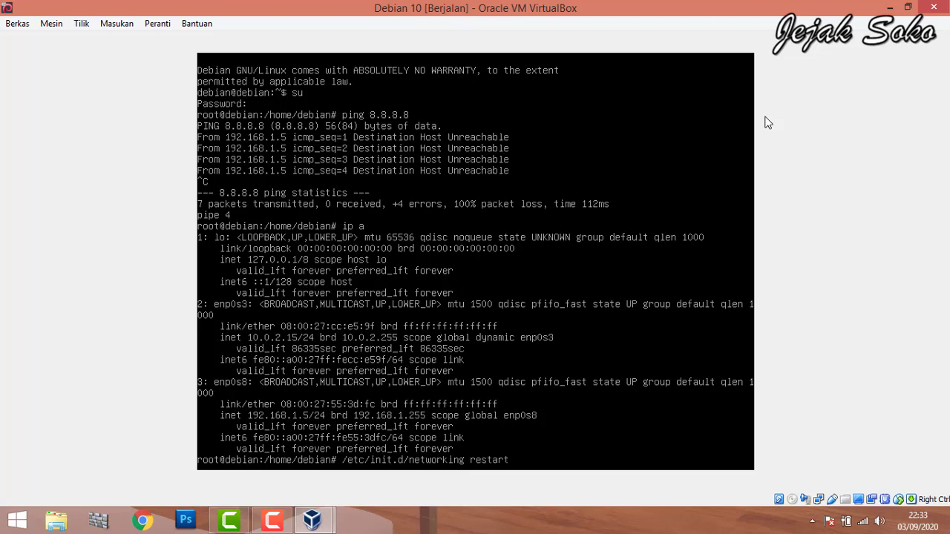
key("Return")
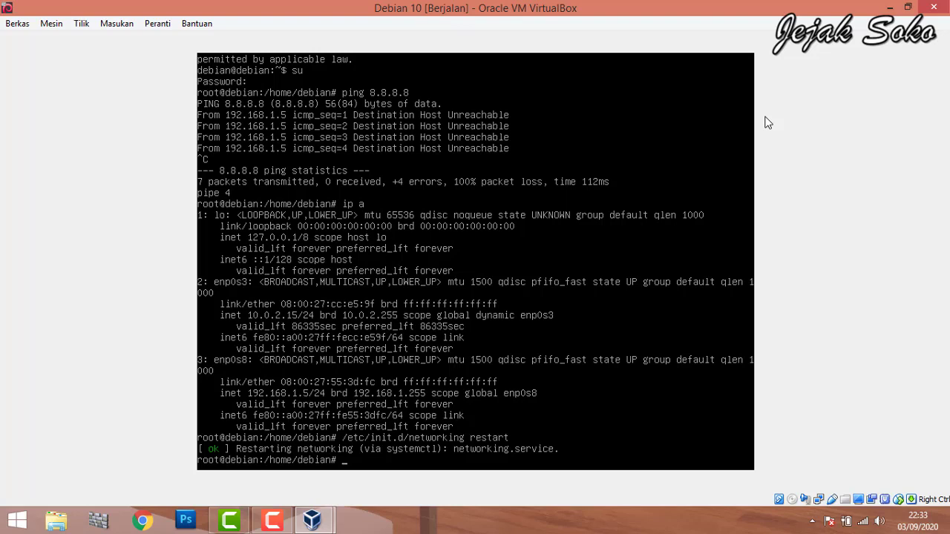
type("ping 8.8.8.8")
key("Return")
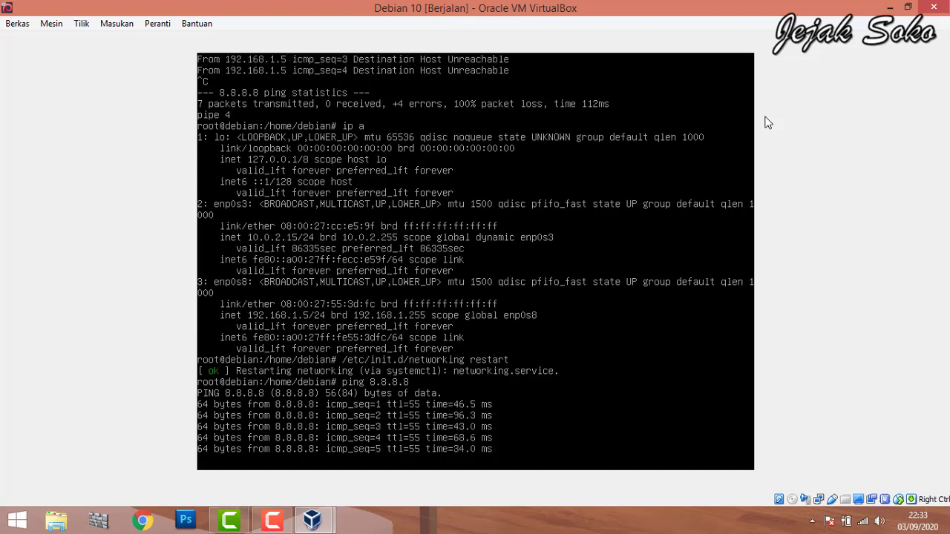
key("ctrl+c")
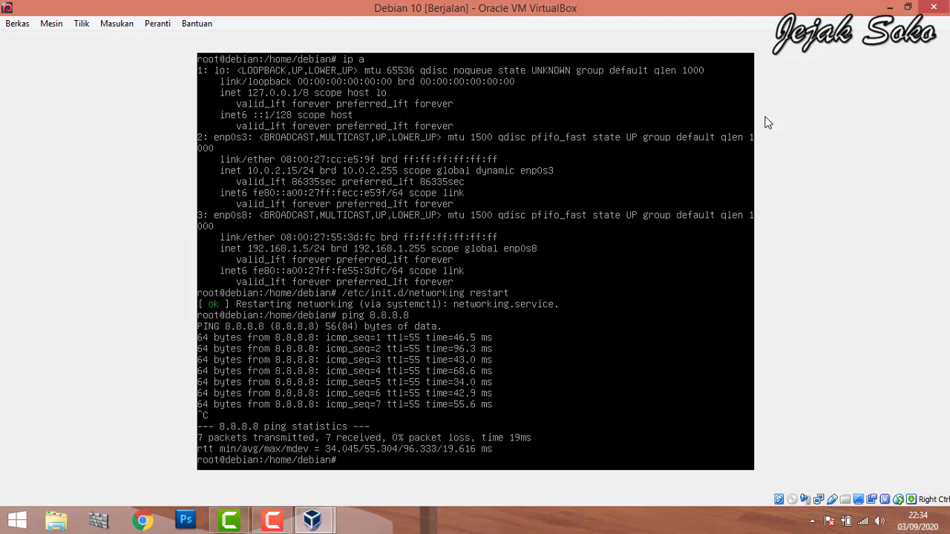
- Run apt-get install bind9 and accept the additional packages
type("apt-get install bind")
type("9")
key("Return")
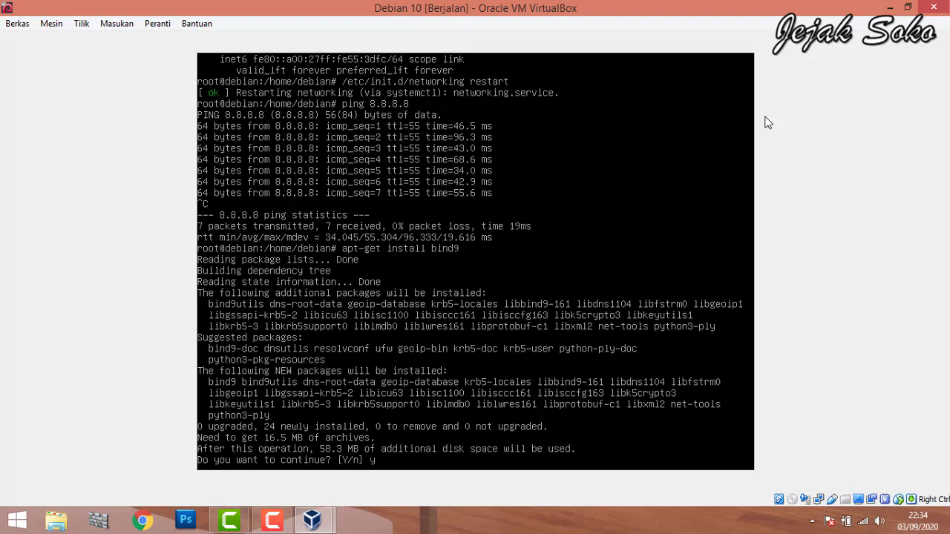
key("Return")
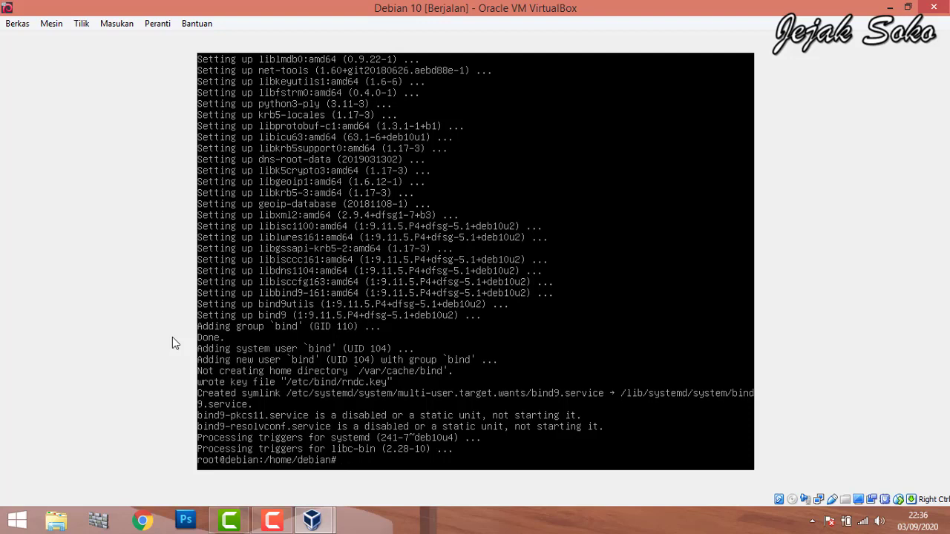
- Run cd /etc/bind to enter the bind9 configuration directory
type("cd /etc/bind")
key("Return")
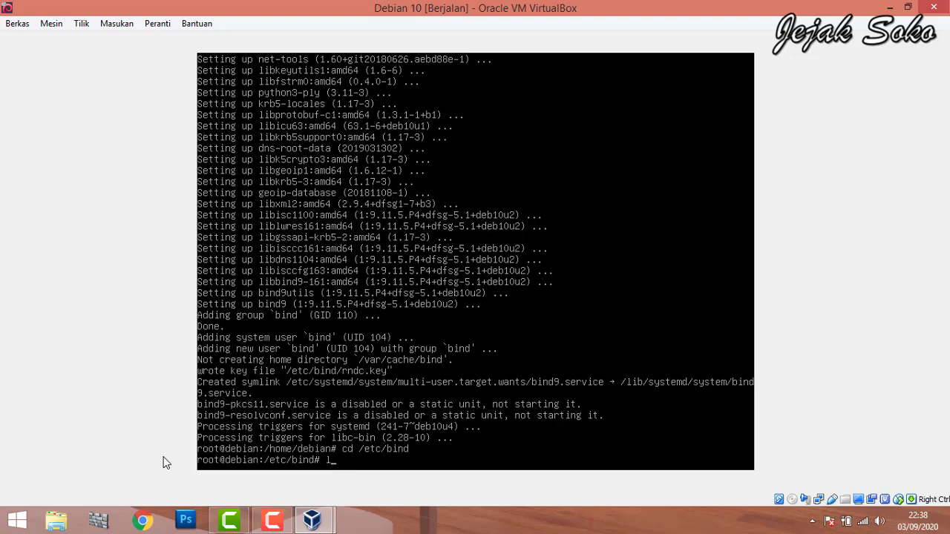
- List the files in /etc/bind with ls and enter nano named.conf
type("s")
key("Return")
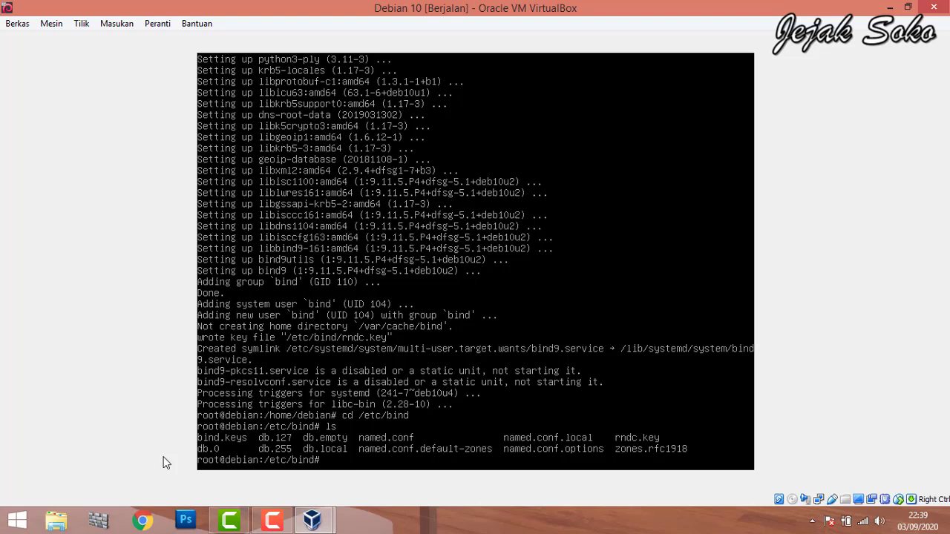
type("nano named.conf")
- Open named.conf in nano and begin a zone "tkj.id" line below the includes
key("Return")
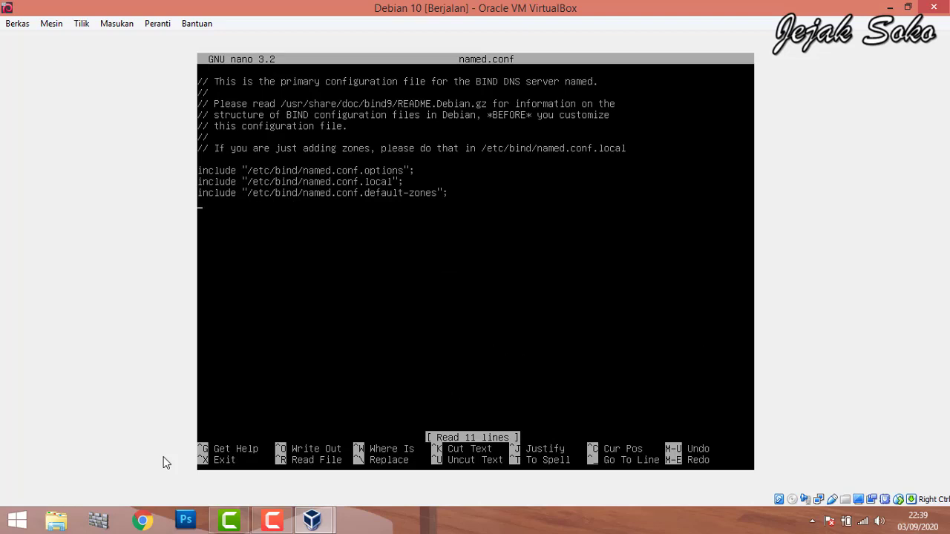
key("Return")
type("zone")
type("tkj")
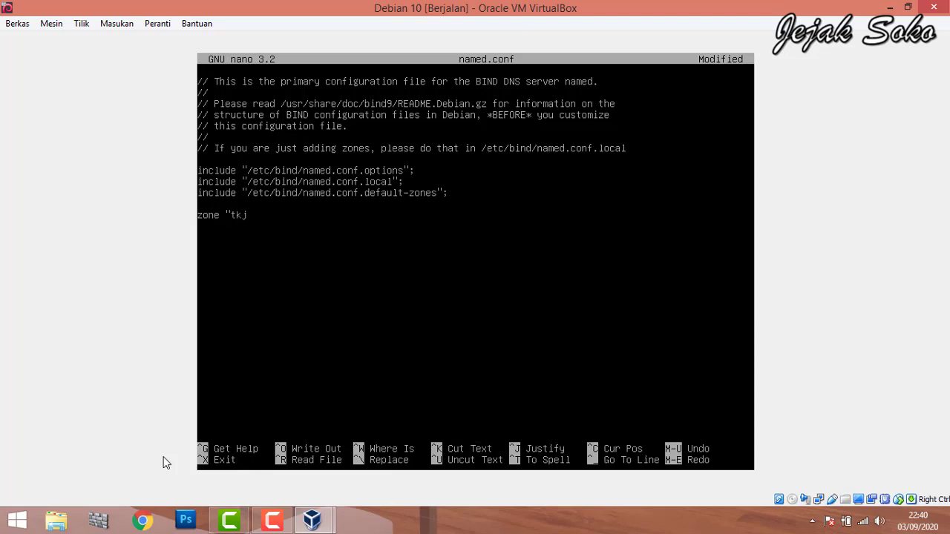
type(".id\"{")
- Complete the tkj.id zone with type master and file "/etc/bind/db.domain", then start another zone
key("Return")
key("Tab")
type("type")
type(" maste")
type("r;")
type("file")
type("/")
type("etc")
type("/")
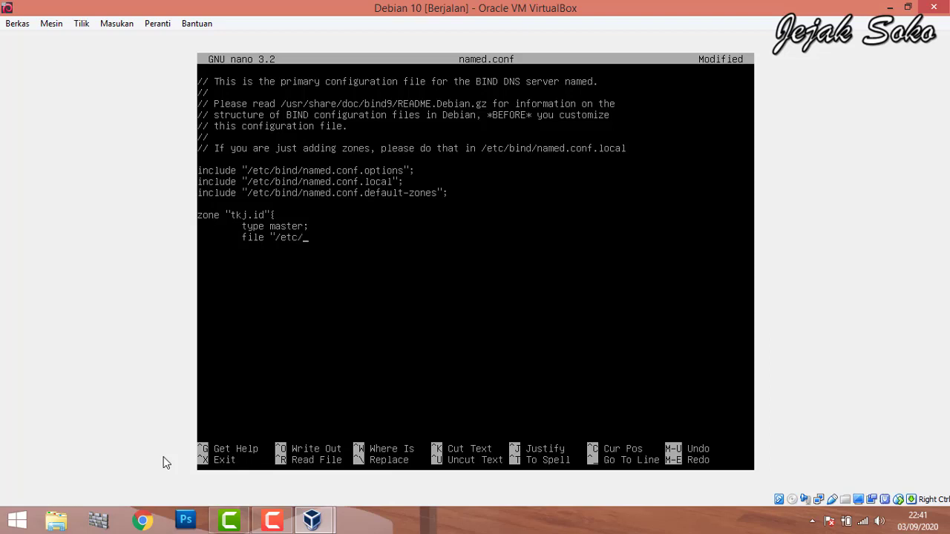
type("bind/")
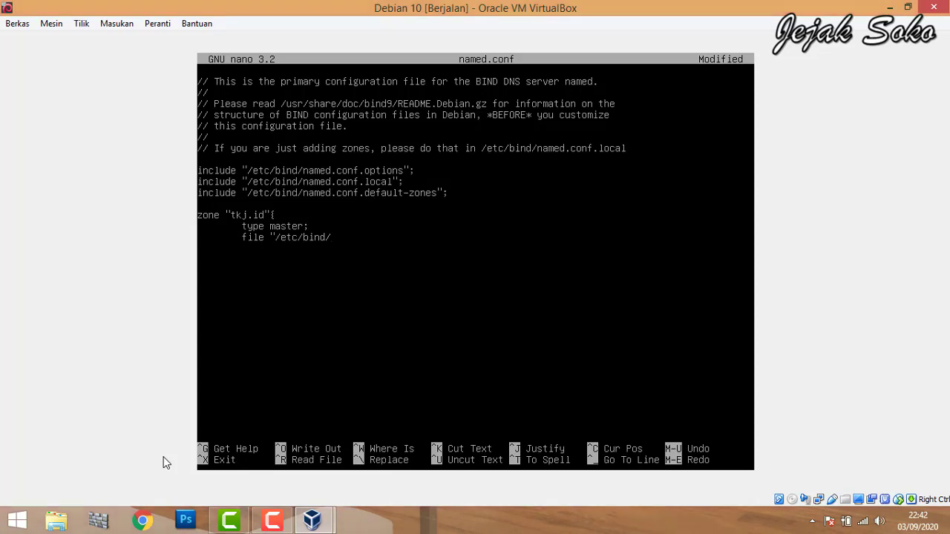
type("db")
type(".domain")
type("\"")
type("; ")
type("}")
type(";")
type("zone")
- Add zone "10.in-addr.arpa" as type master, fixing the arpa typo, and begin its file path
type("\"10")
type(".in")
type("-addr")
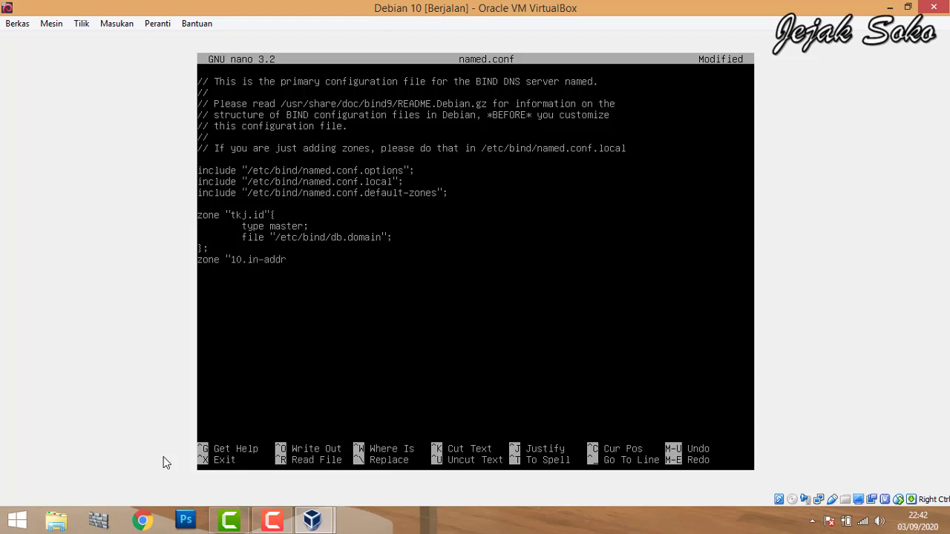
type(".arpha")
key("BackSpace")
key("BackSpace")
type("a")
type("\"{         ")
type("ty")
type("pe")
type(" master")
type("file")
type("/")
type("etc")
type("/")
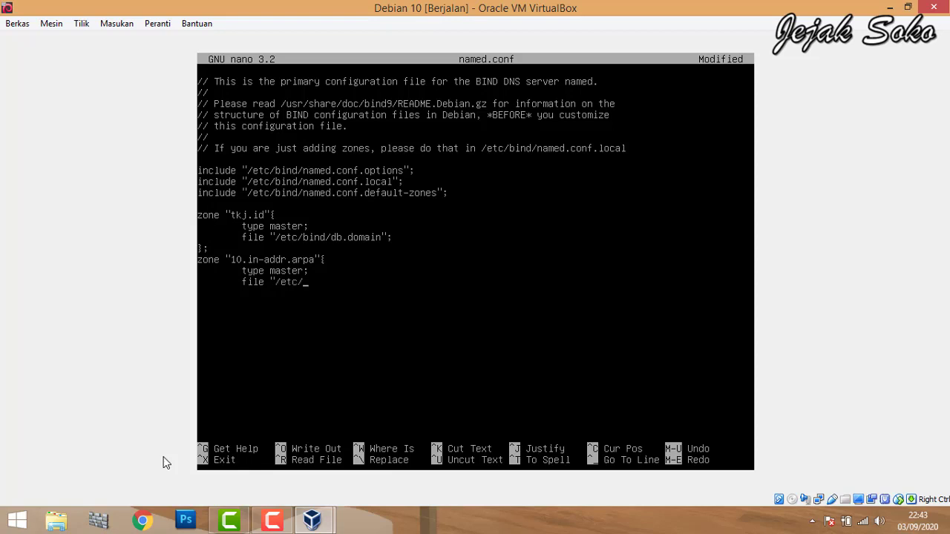
type("bind")
type("/d")
- Finish the reverse zone file as "/etc/bind/db.ip", close the block, and save named.conf
type("b")
type(".ip")
type("};")
key("ctrl+x")
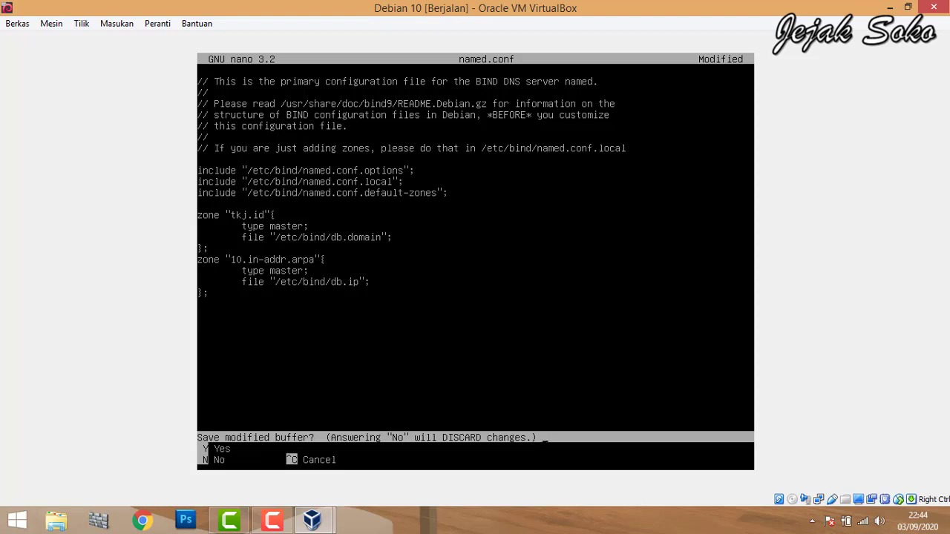
key("y")
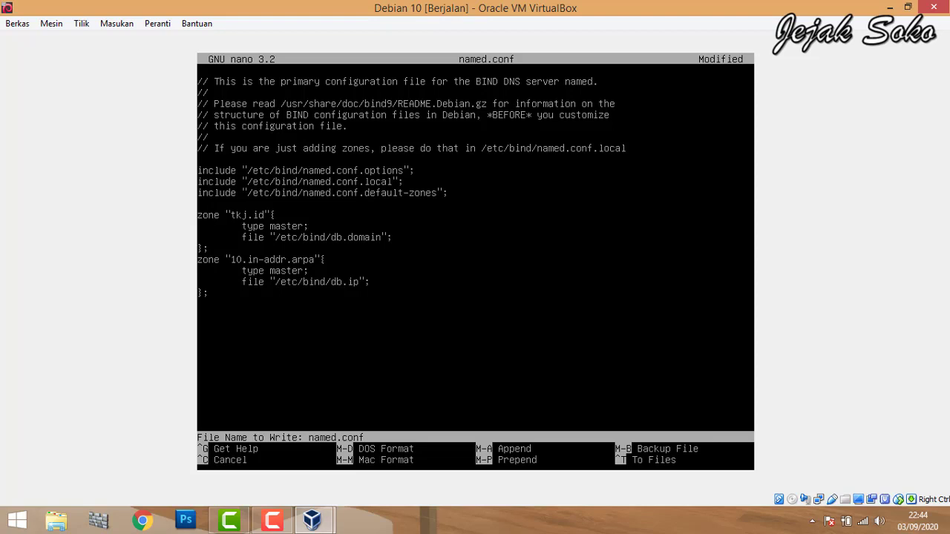
key("Return")
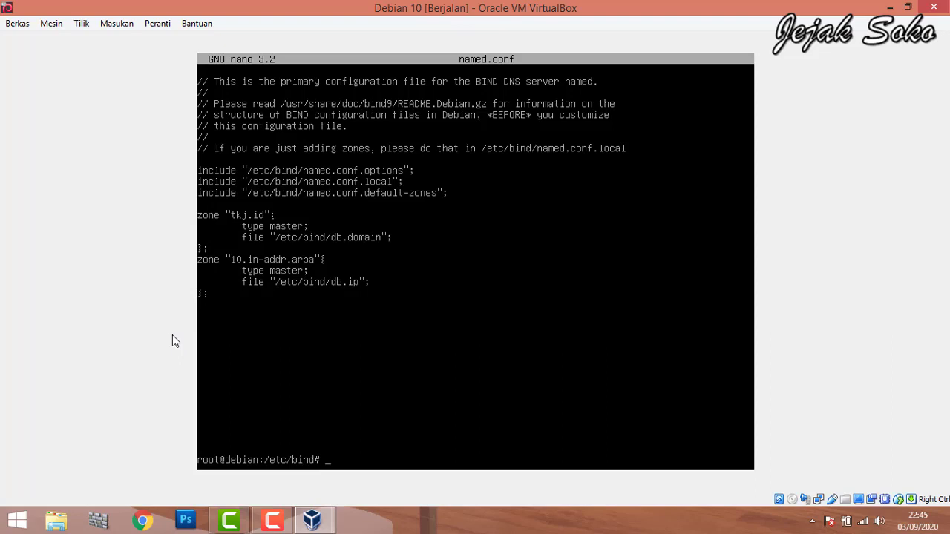
- List the files in /etc/bind and start typing the cp db.local command
type("ls")
key("Return")
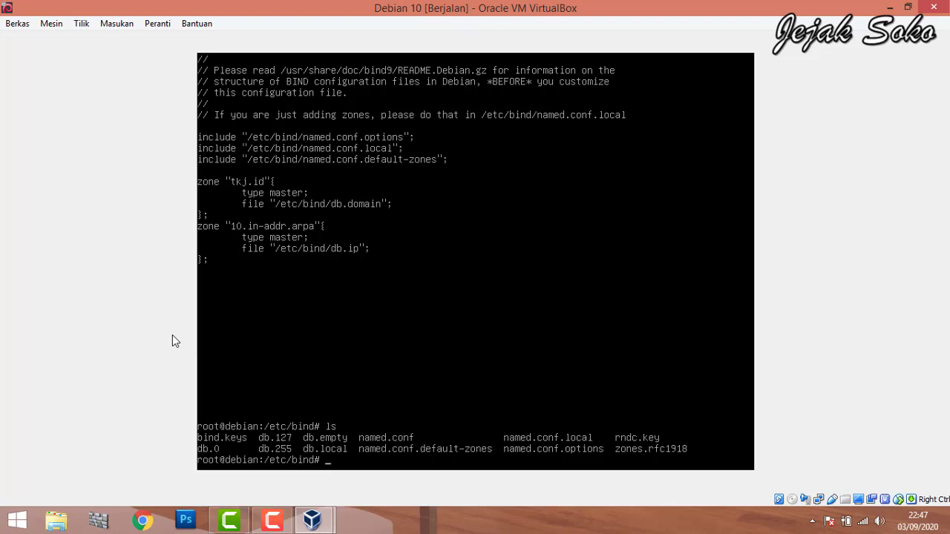
type("cp db.local")
- Copy db.local to db.domain, confirm it in the listing, and enter nano db.domain
type("db.domain")
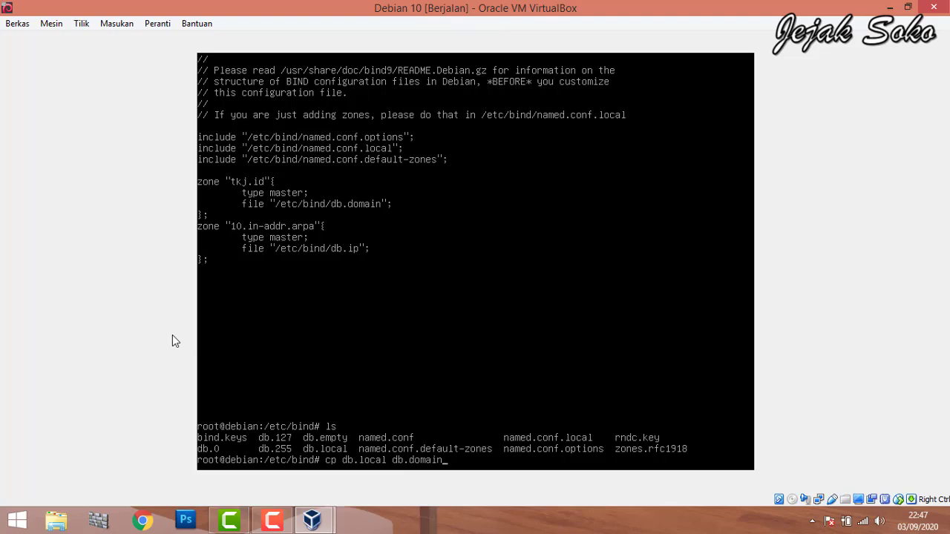
key("Return")
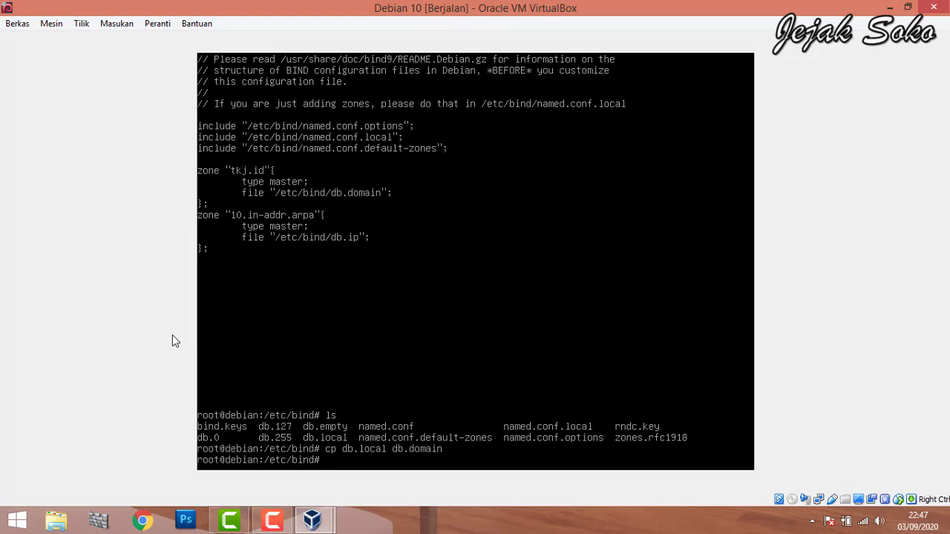
type("ls")
key("Return")
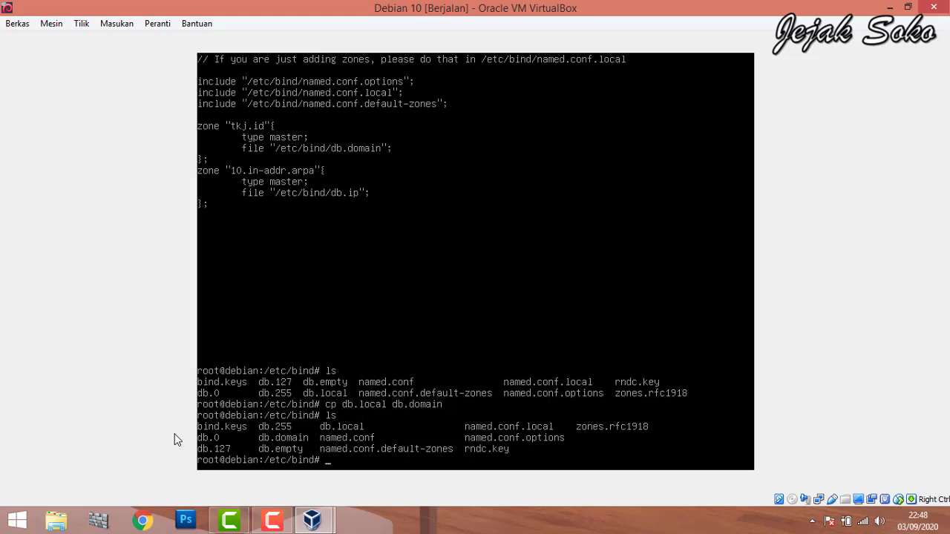
type("nano db.domain")
- Open db.domain in nano and place the cursor on localhost in the SOA line
key("Return")
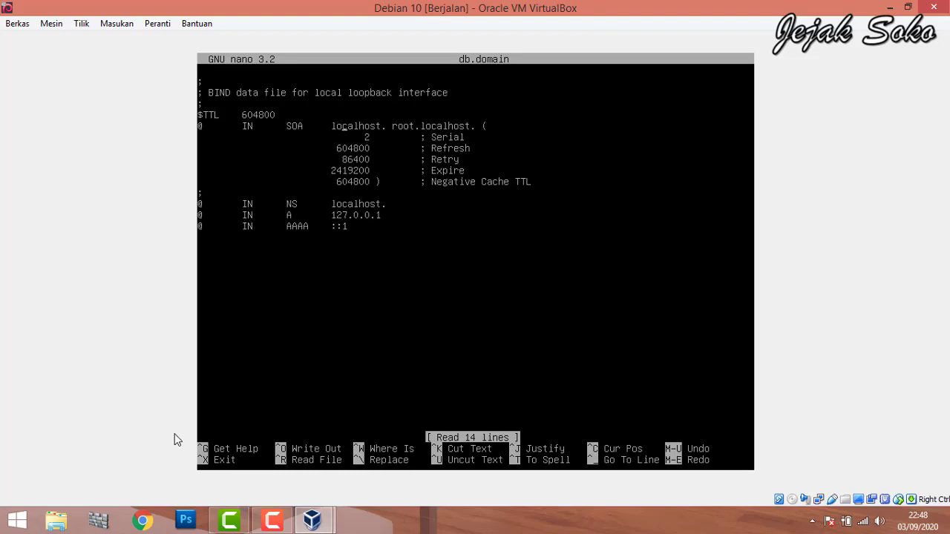
key("Left")
key("Right")
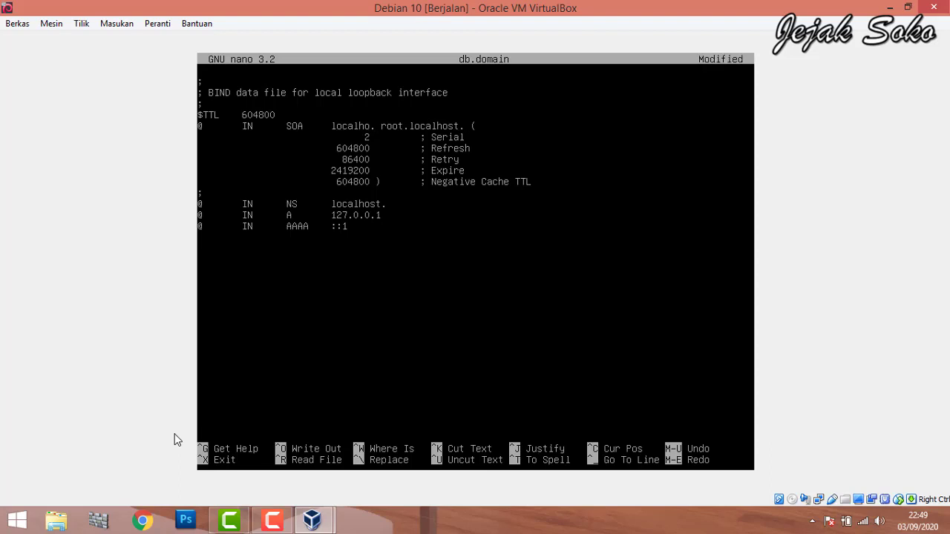
- Replace localhost with tkj.id in the SOA name server and admin address
key("BackSpace")
key("BackSpace")
key("BackSpace")
key("BackSpace")
key("BackSpace")
key("BackSpace")
key("BackSpace")
key("BackSpace")
key("BackSpace")
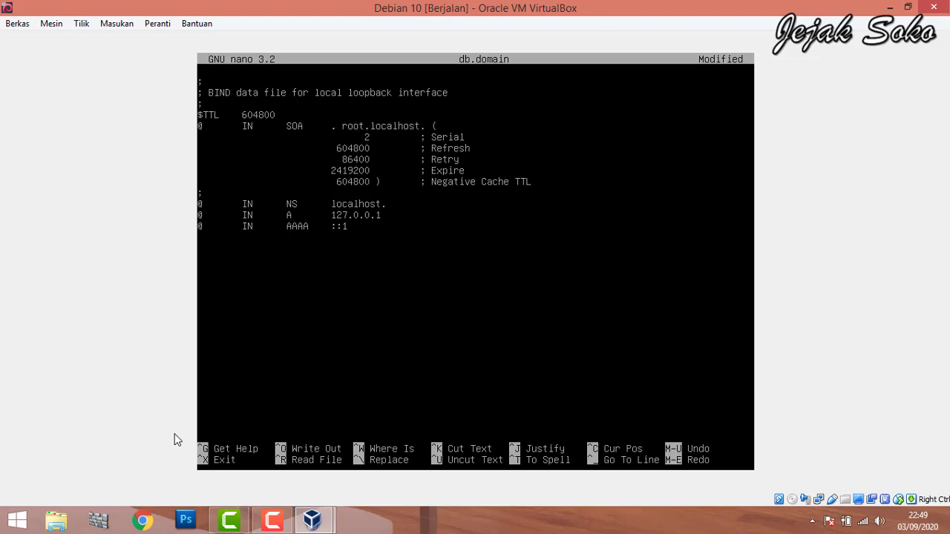
type("tkj")
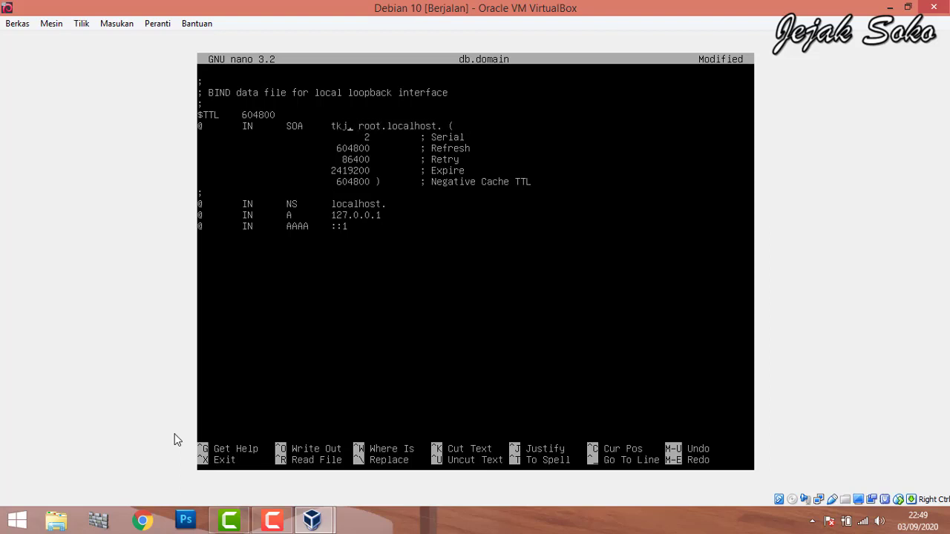
type(".id")
key("Right")
key("Left")
key("BackSpace")
key("BackSpace")
key("BackSpace")
key("BackSpace")
key("BackSpace")
key("BackSpace")
key("BackSpace")
key("BackSpace")
- Point the NS record to tkj.id and delete the A record's 127.0.0.1 address
key("BackSpace")
type("tkj.id")
key("Down")
key("BackSpace")
key("BackSpace")
key("BackSpace")
key("BackSpace")
key("BackSpace")
key("BackSpace")
key("BackSpace")
key("BackSpace")
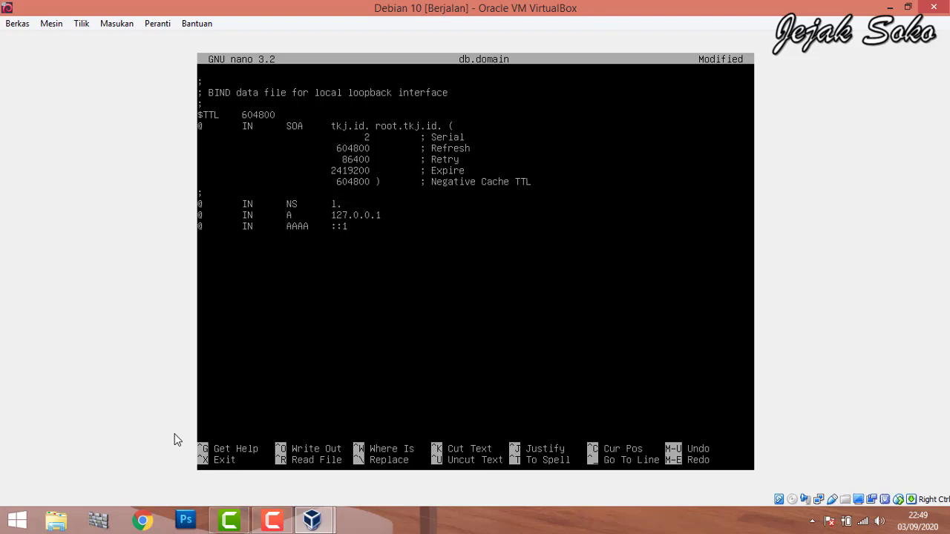
key("BackSpace")
type("tkj.id")
key("BackSpace")
key("BackSpace")
key("BackSpace")
key("BackSpace")
key("BackSpace")
key("BackSpace")
key("BackSpace")
key("BackSpace")
- Save db.domain under the same name and exit nano
key("ctrl+x")
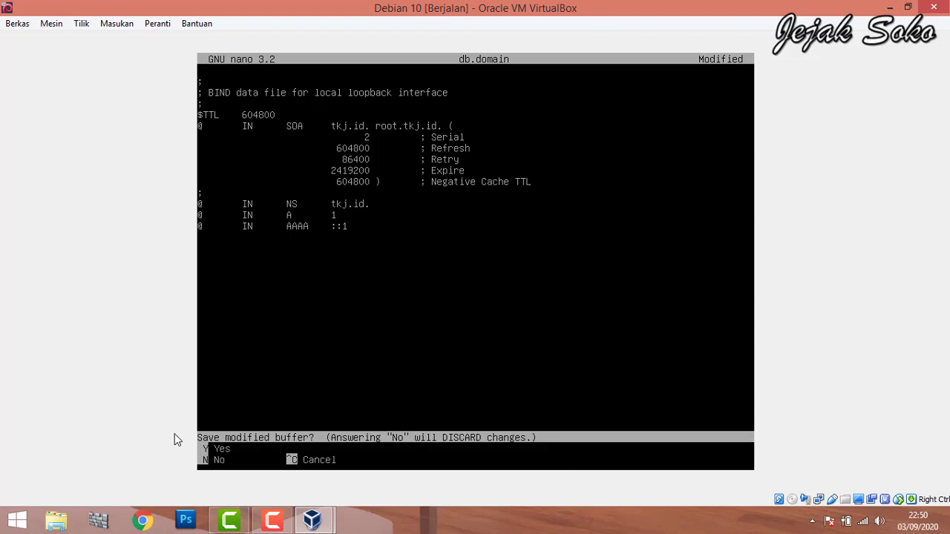
key("y")
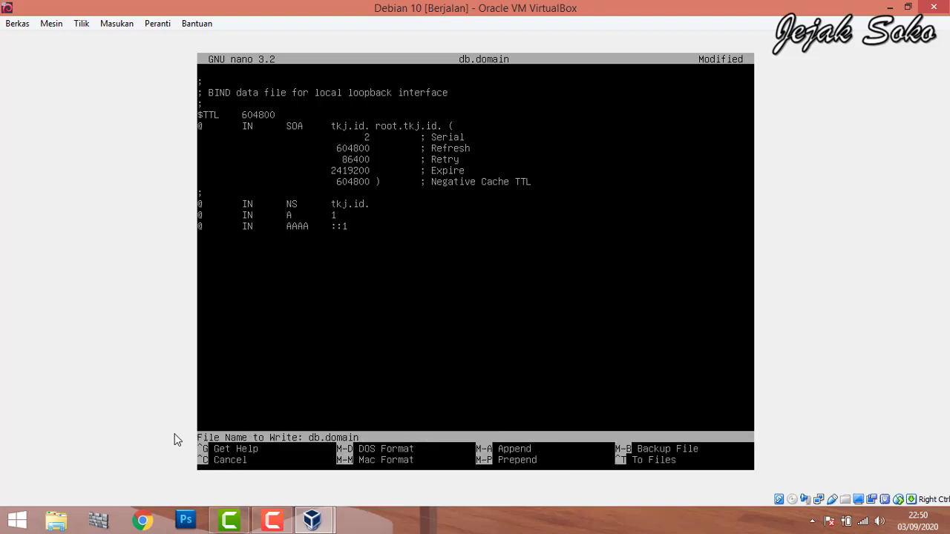
key("Return")
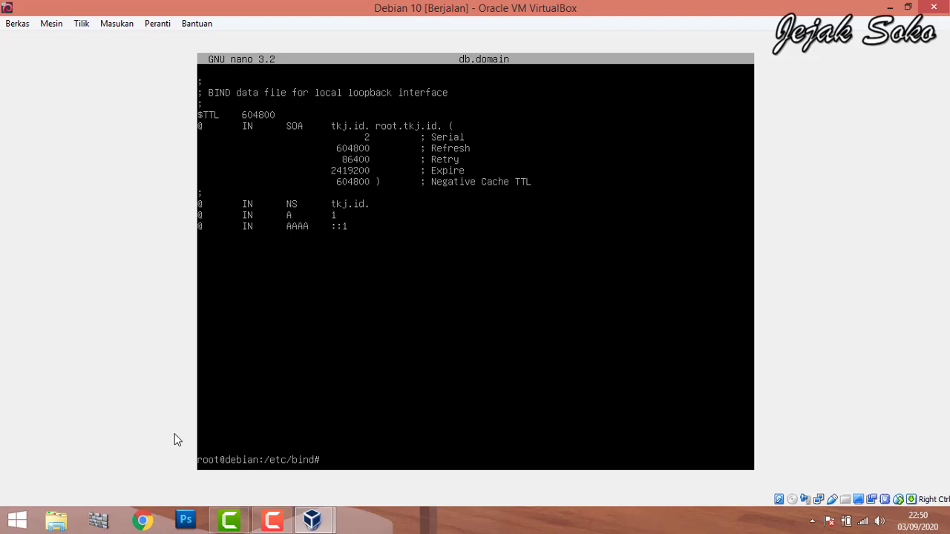
type("nano /etc/network")
type("/iet")
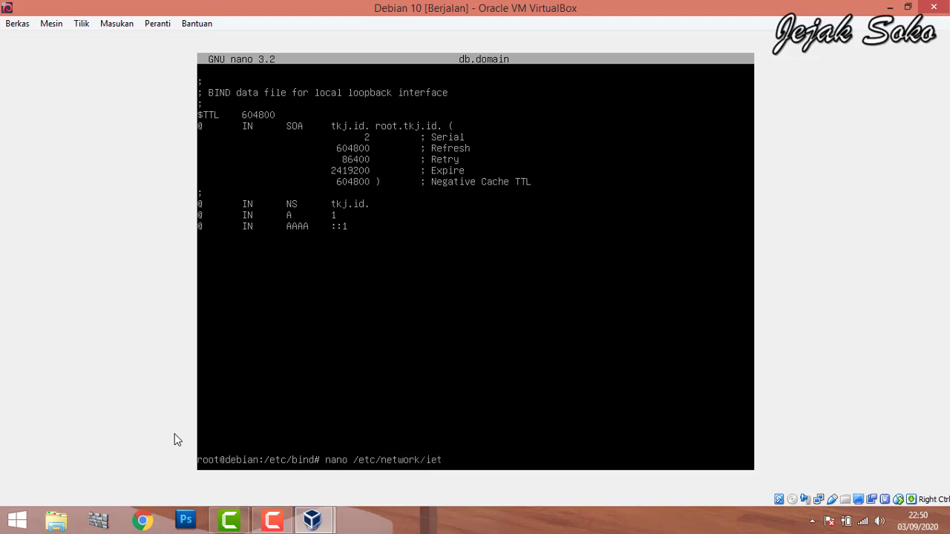
key("BackSpace")
key("BackSpace")
type("ny")
type("te")
key("Tab")
key("Return")
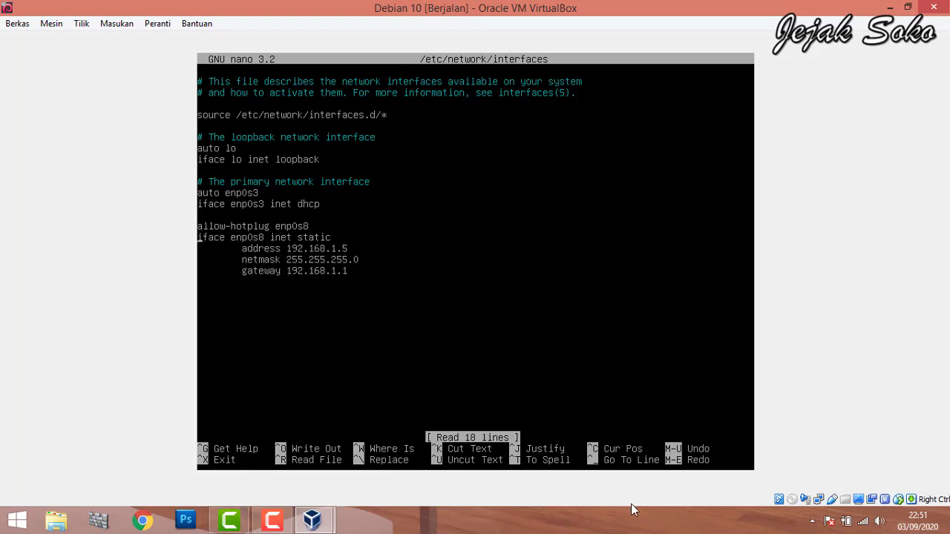
right_click(819, 500)
left_click(820, 501)
mouse_move(821, 503)
key("Right")
key("Right")
key("Right")
key("Right")
key("Right")
key("Right")
key("Right")
key("Right")
key("Right")
key("Right")
key("Right")
key("Right")
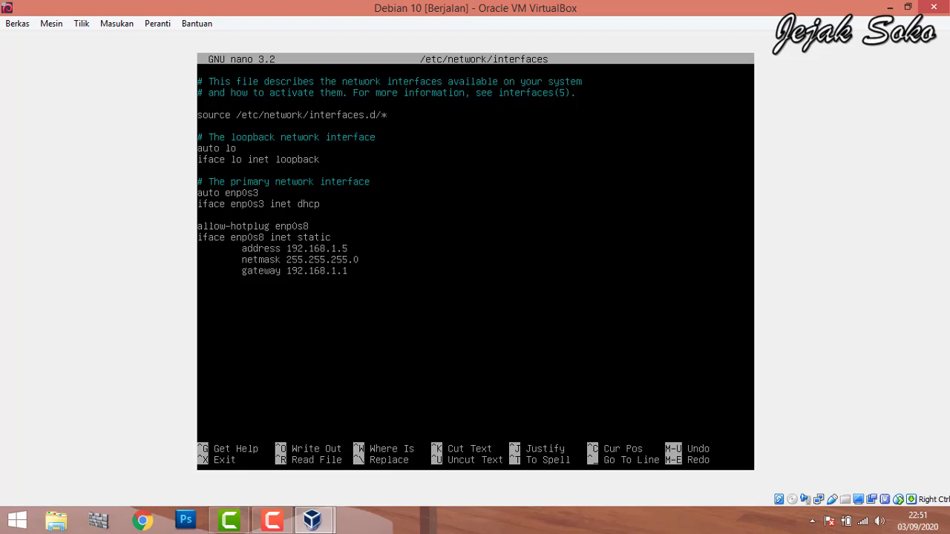
key("Left")
key("Left")
key("ctrl+x")
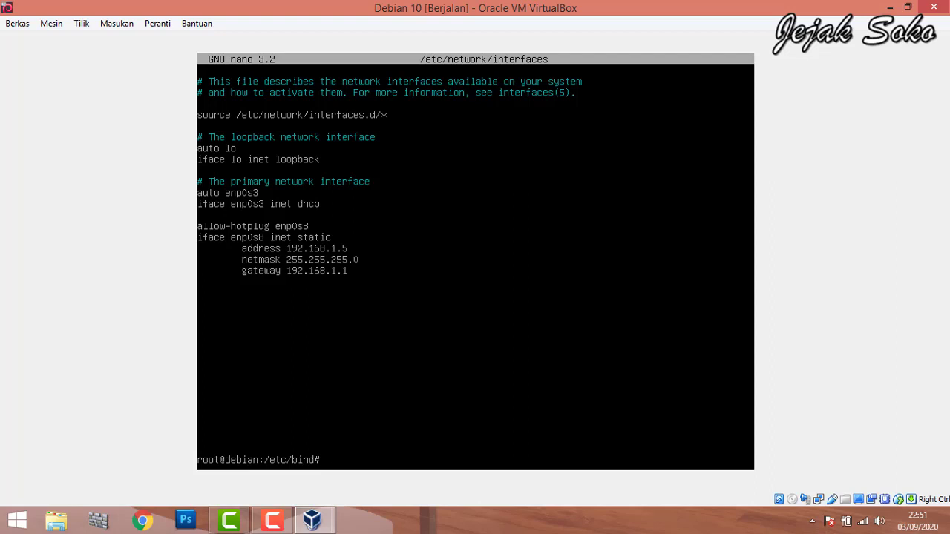
- Open db.domain in nano, correcting the mistyped command
type("nao")
key("BackSpace")
type("no db.domain")
key("Return")
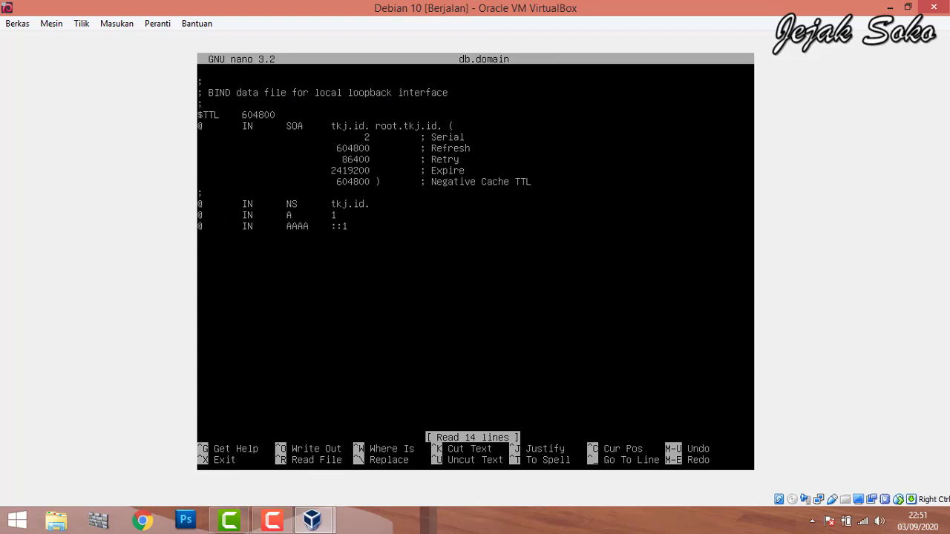
- Set the A record to 192.168.1.5 and save db.domain
key("Right")
key("Right")
key("Right")
key("Right")
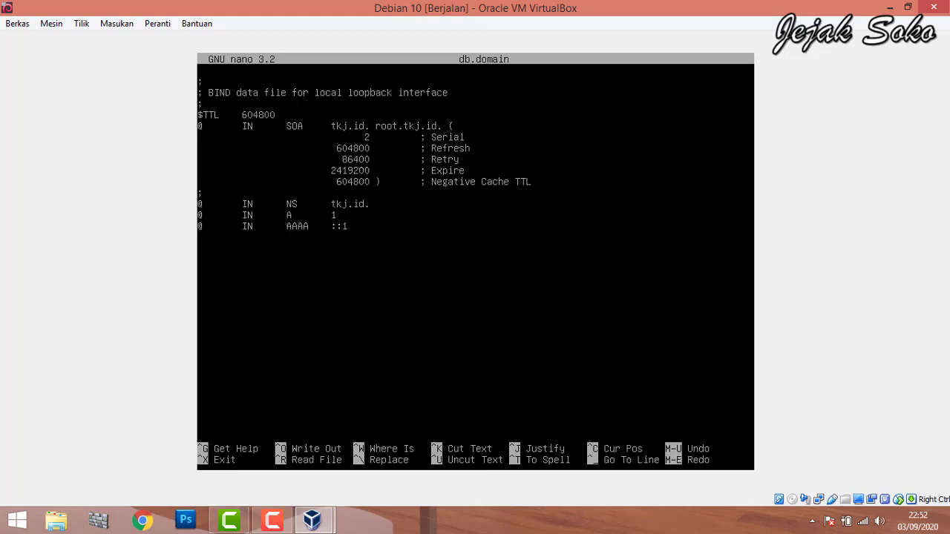
type("92.168.1.5")
key("ctrl+x")
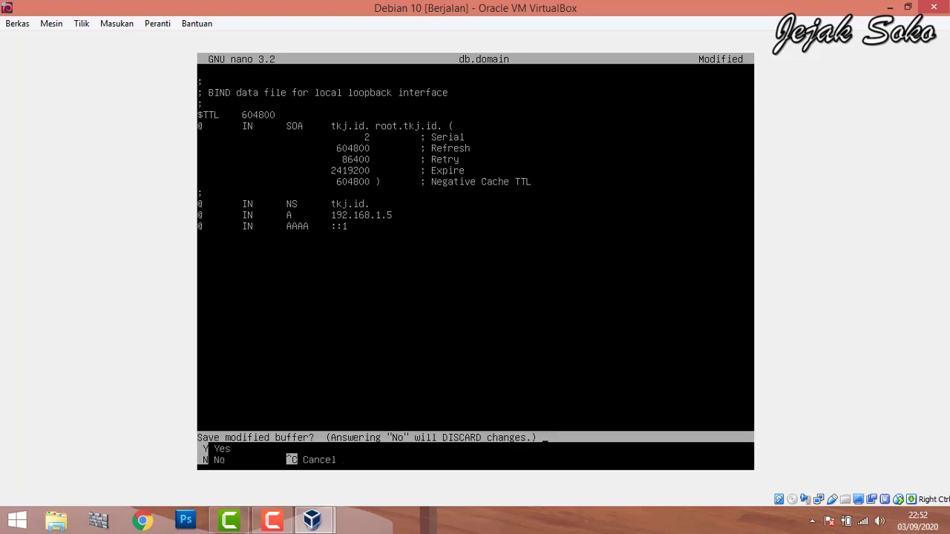
key("y")
key("Return")
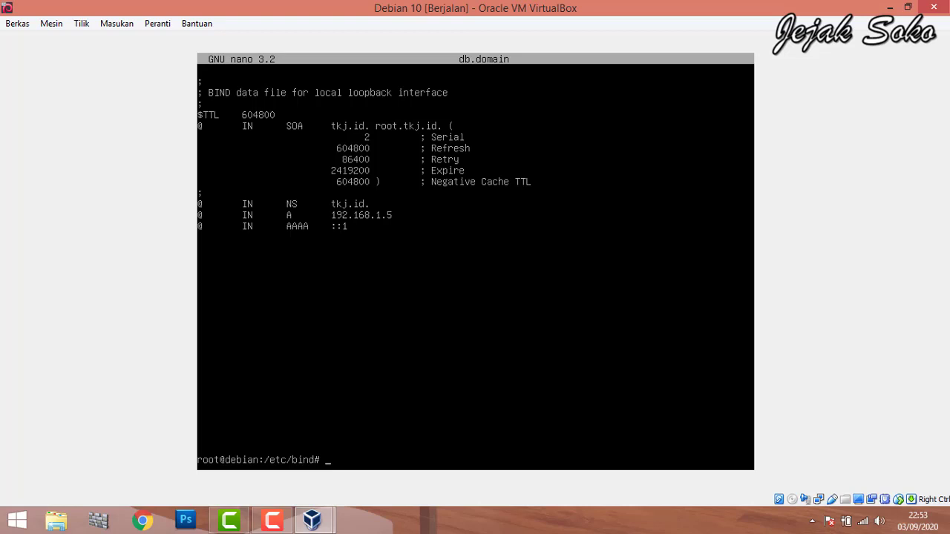
- List /etc/bind and copy db.127 to a new file db.ip
type("ls")
key("Return")
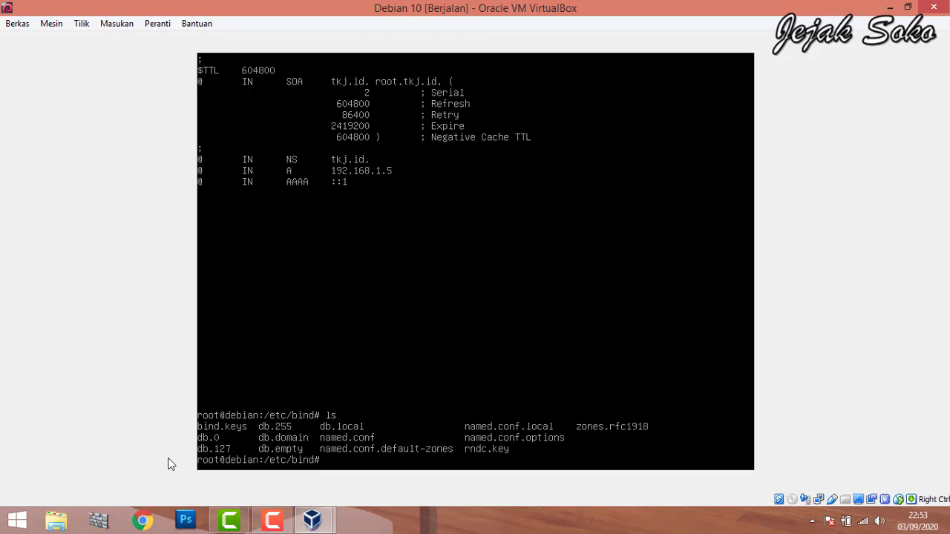
type("cp")
type("db.127")
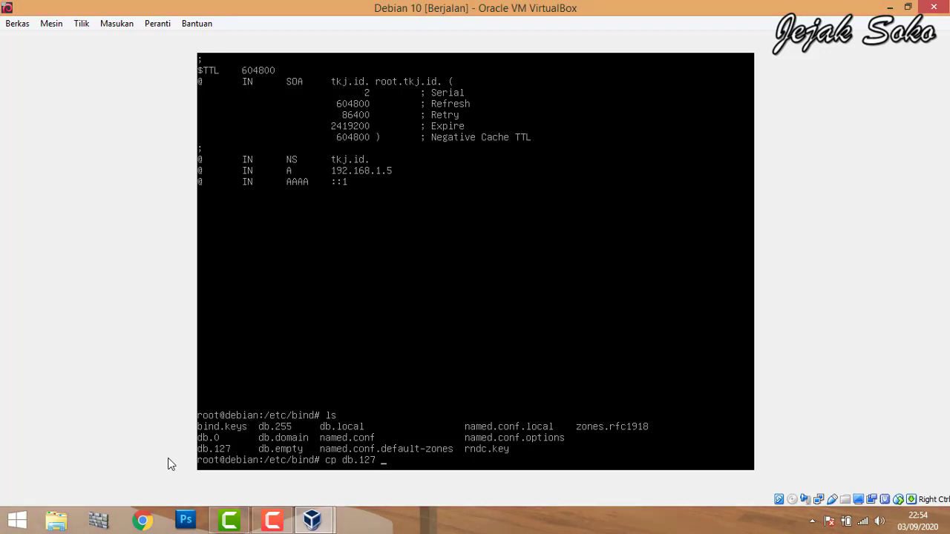
type("db.ip")
key("Return")
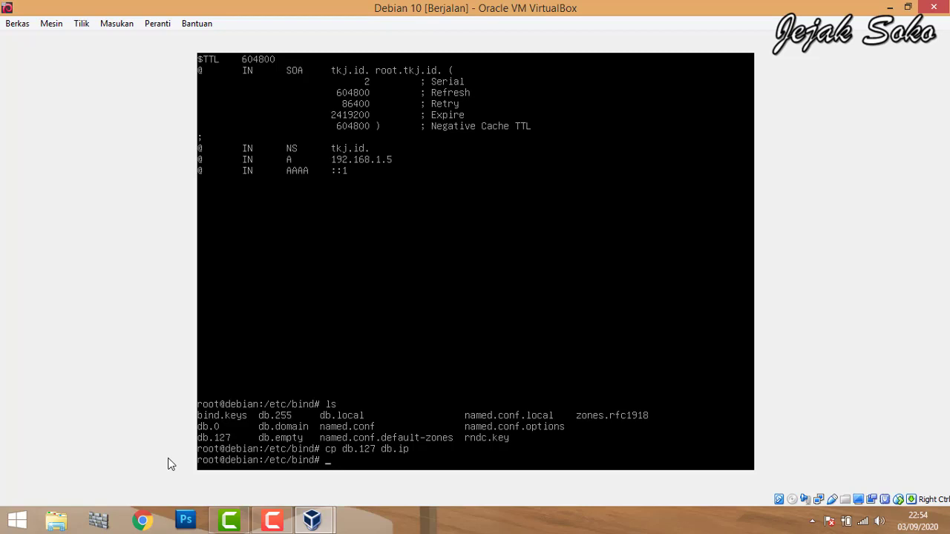
- Confirm db.ip exists in the listing and open it in nano
type("ls")
key("Return")
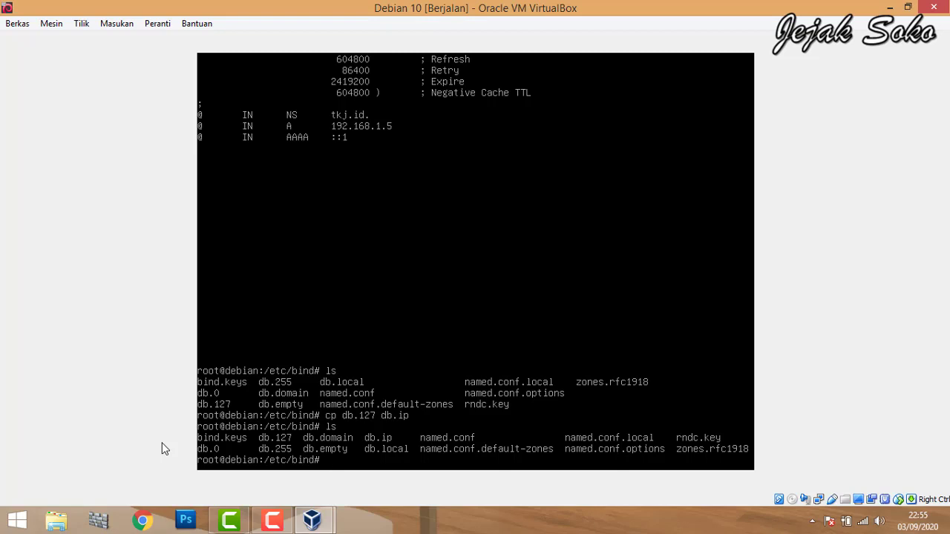
type("nano db.ip")
key("Return")
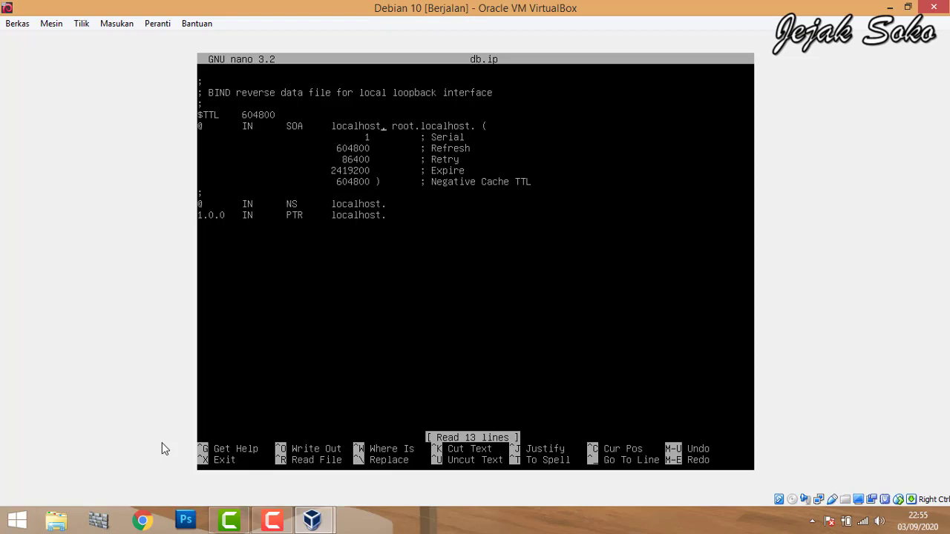
- Replace localhost with tkj.id in db.ip's SOA name server and admin address
key("BackSpace")
key("BackSpace")
key("BackSpace")
key("BackSpace")
key("BackSpace")
key("BackSpace")
key("BackSpace")
key("BackSpace")
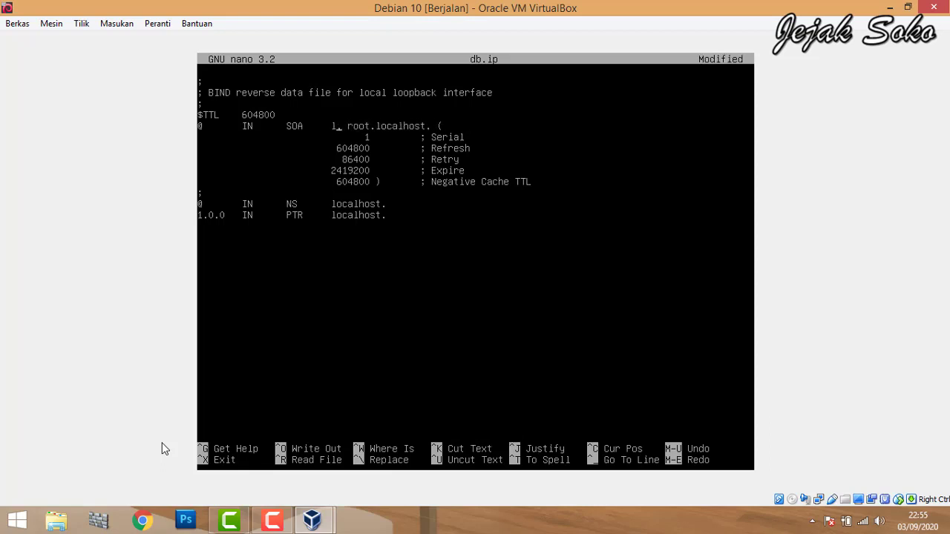
key("BackSpace")
type("tkj.id")
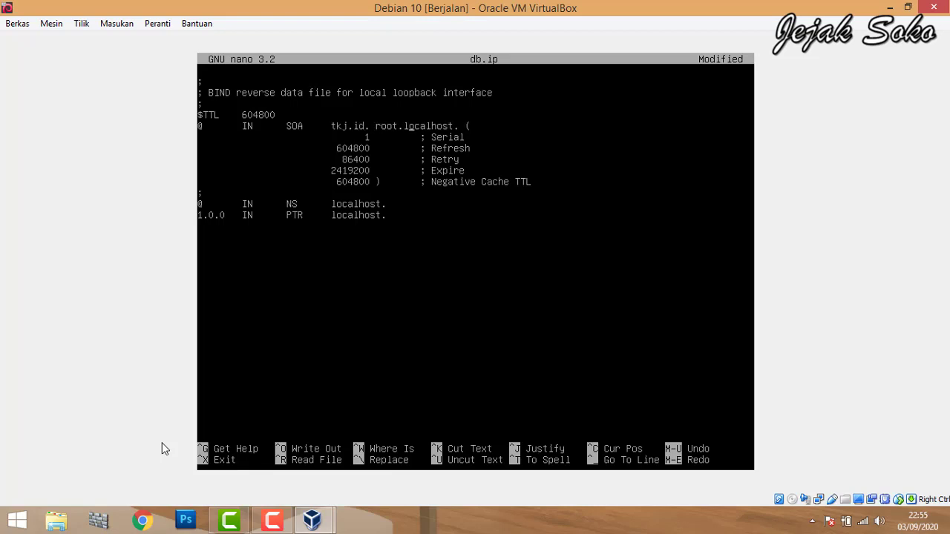
key("Right")
key("Right")
key("Right")
key("Right")
key("Right")
key("Right")
key("Right")
key("BackSpace")
key("BackSpace")
key("BackSpace")
key("BackSpace")
key("BackSpace")
key("BackSpace")
key("BackSpace")
key("BackSpace")
key("BackSpace")
type("tkj.id")
- Change the NS record's localhost to tkj.id
key("BackSpace")
key("BackSpace")
key("BackSpace")
key("BackSpace")
key("BackSpace")
key("BackSpace")
key("BackSpace")
key("BackSpace")
key("BackSpace")
type("tkj.id.")
key("BackSpace")
key("BackSpace")
key("BackSpace")
key("BackSpace")
key("BackSpace")
key("BackSpace")
key("BackSpace")
key("BackSpace")
key("BackSpace")
key("BackSpace")
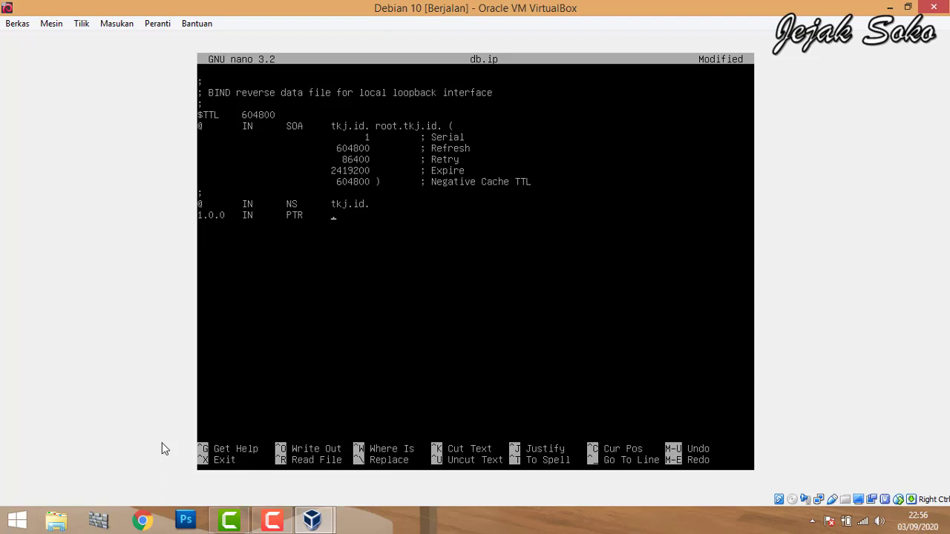
type("tkj.id.")
- Launch Notepad from Windows search
left_click(350, 523)
key("super+s")
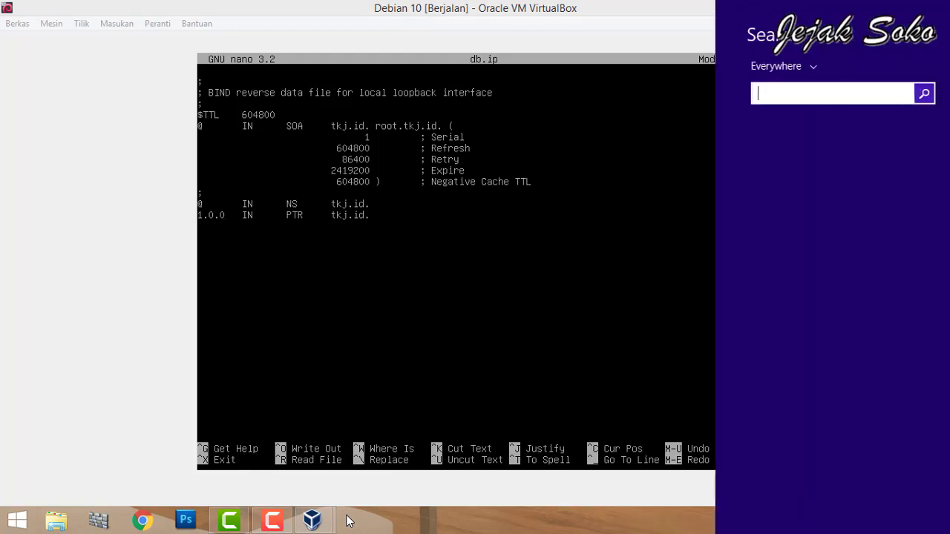
type("notepad")
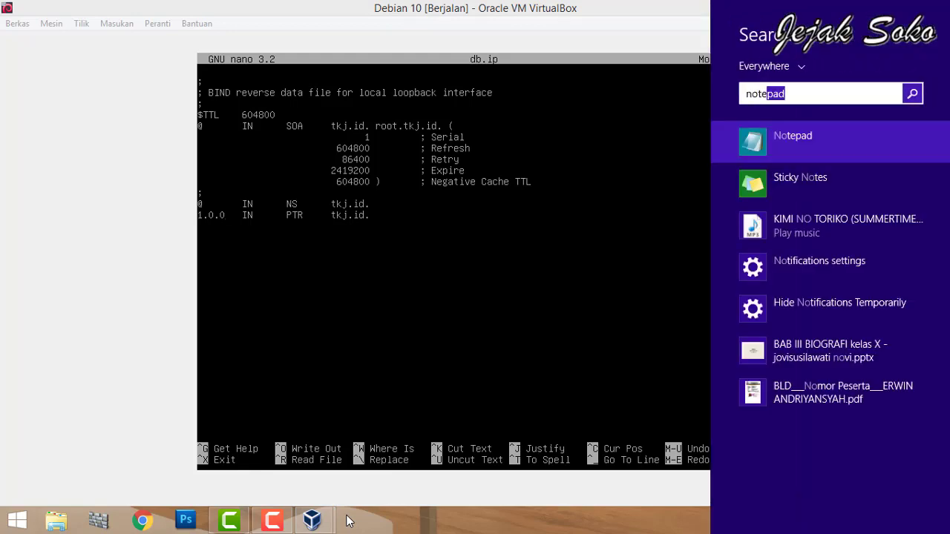
key("Return")
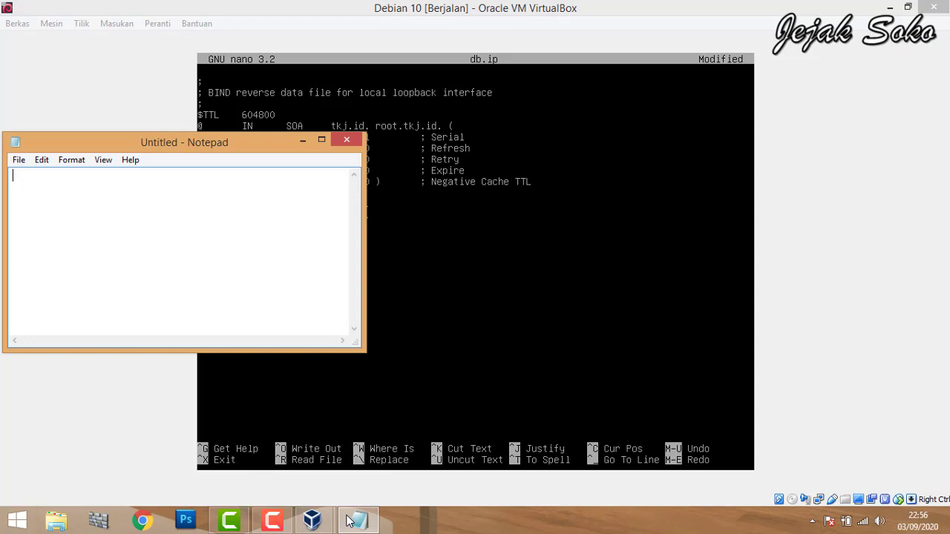
- Note 192.168.1.5 and move the Notepad window to the right of the zone file
type("192.168.1.5")
left_click_drag(215, 145, 386, 174)
left_click_drag(468, 178, 619, 178)
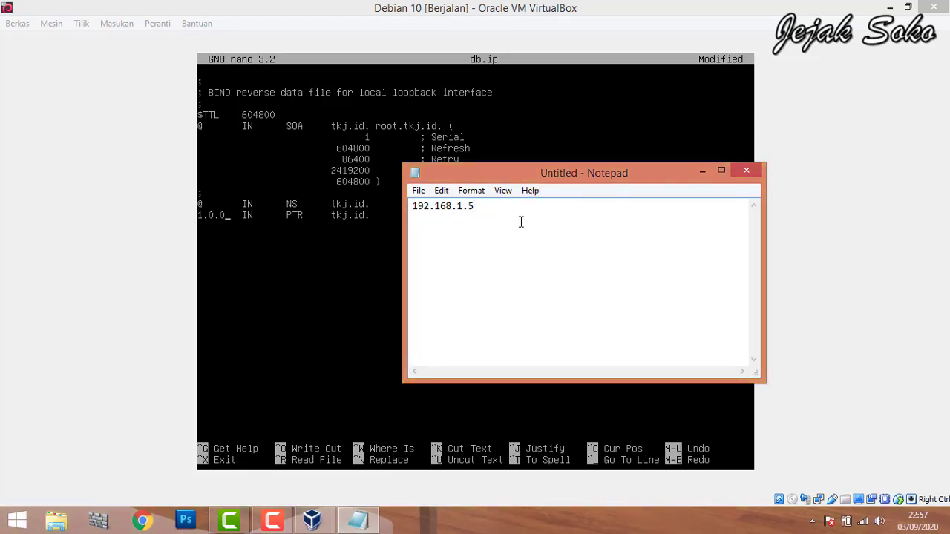
- Add 127.0.0.1 on a new line below 192.168.1.5 and select its 0.0.1 part
key("Return")
key("Return")
type("127.1.0.0")
key("BackSpace")
key("BackSpace")
key("BackSpace")
key("BackSpace")
key("BackSpace")
type("0.0.1")
left_click_drag(469, 231, 435, 238)
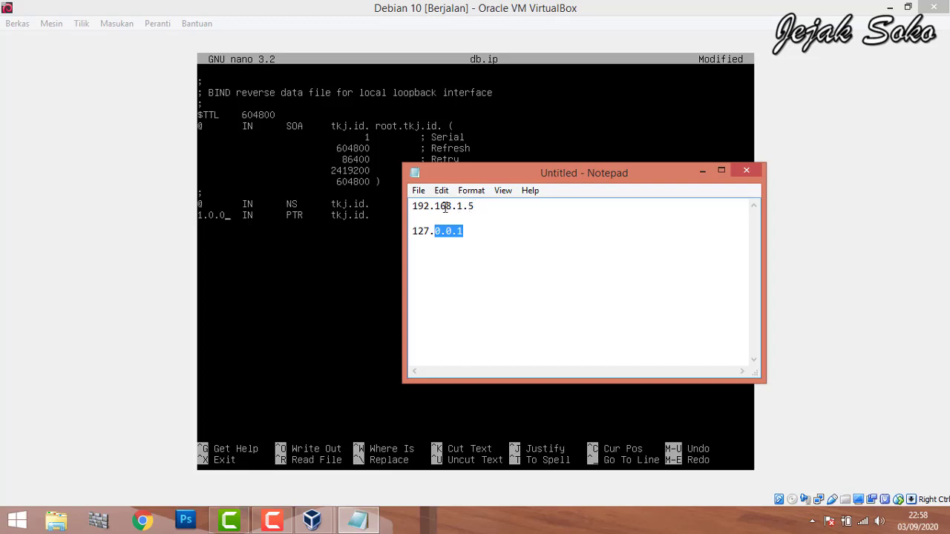
- Change the db.ip PTR host part from 1.0.0 to 5.1.168, checking the octets against the notes
left_click(158, 223)
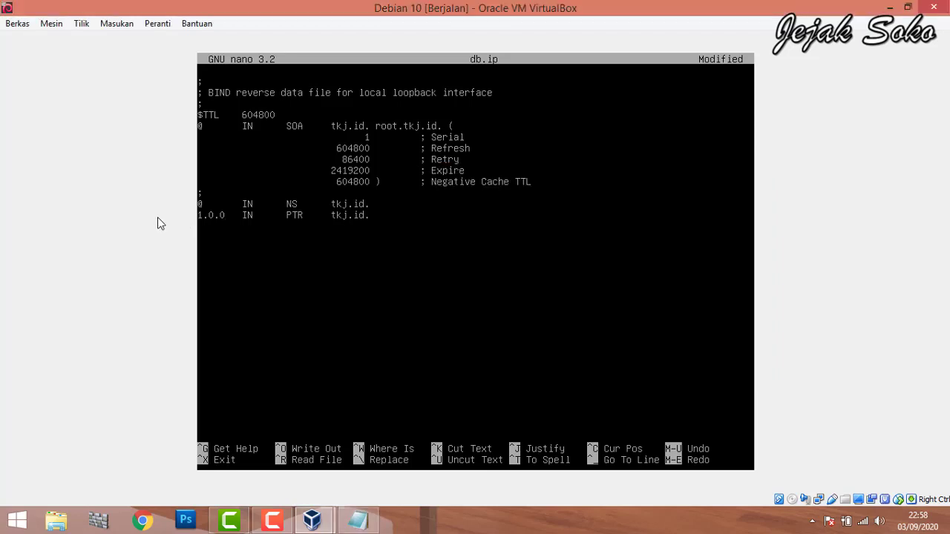
key("BackSpace")
key("BackSpace")
key("BackSpace")
key("BackSpace")
key("BackSpace")
type("5")
left_click(362, 524)
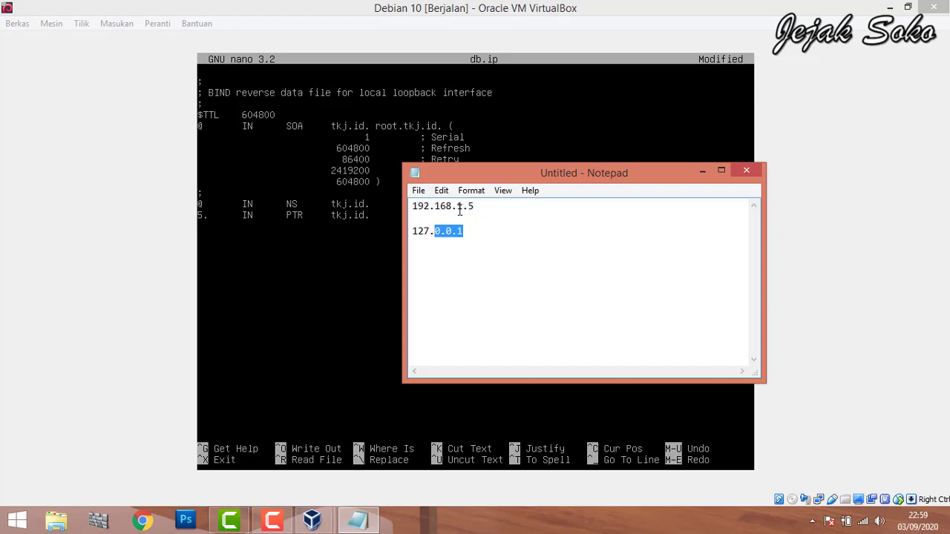
left_click_drag(462, 206, 435, 212)
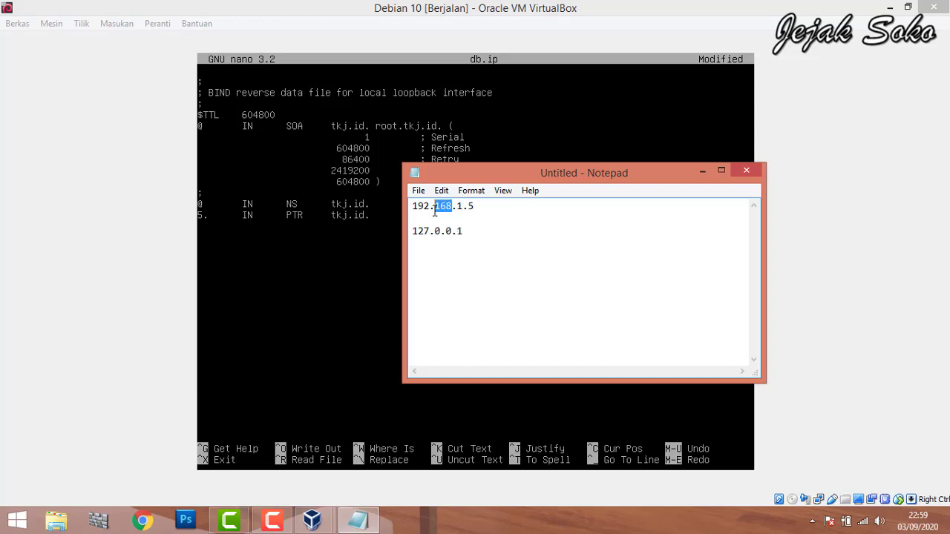
left_click(154, 410)
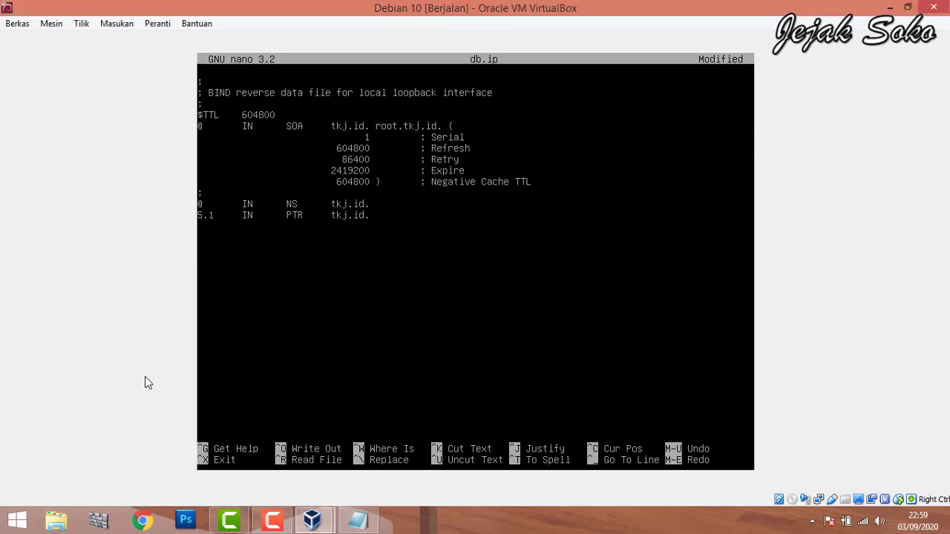
type("168")
- Save db.ip and exit nano
key("ctrl+x")
key("y")
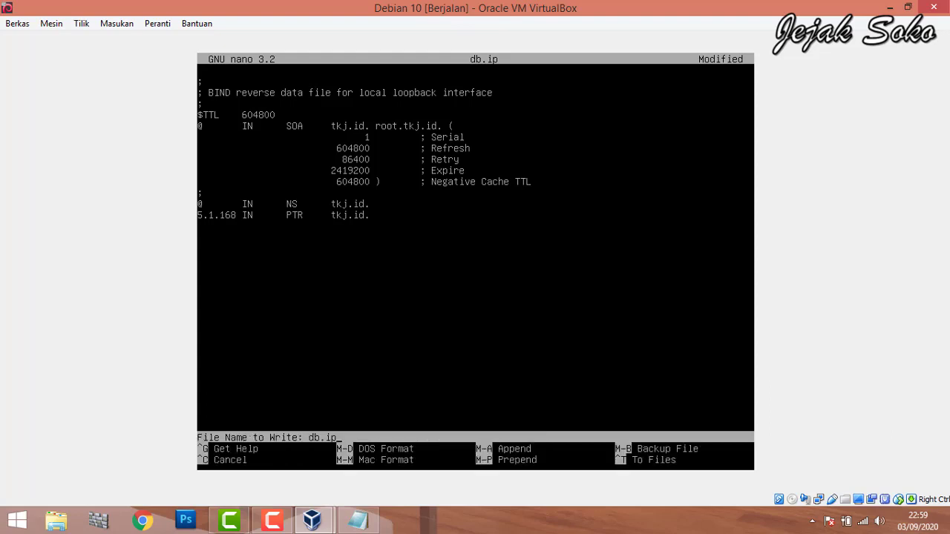
key("Return")
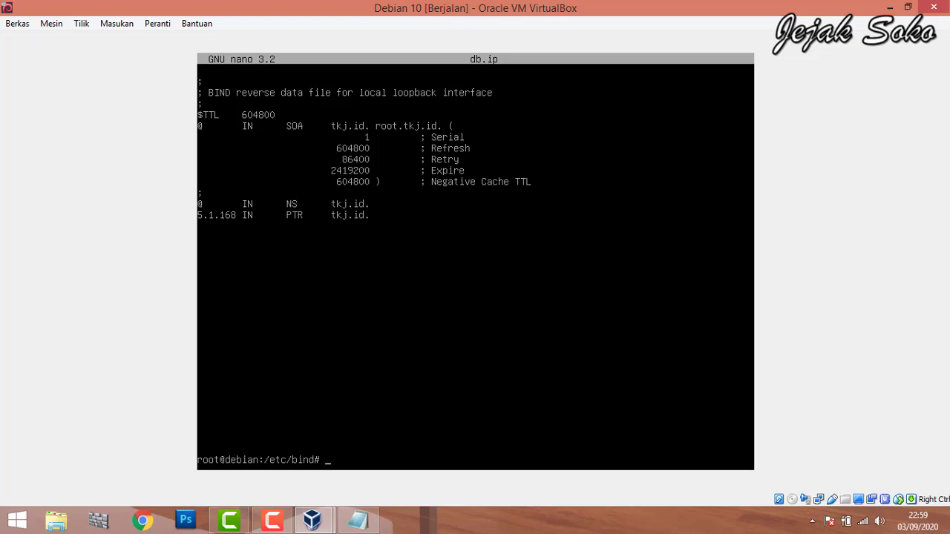
- Open named.conf and rename the reverse zone 10.in-addr.arpa to 192.in-addr.arpa
type("nano named.conf")
key("Return")
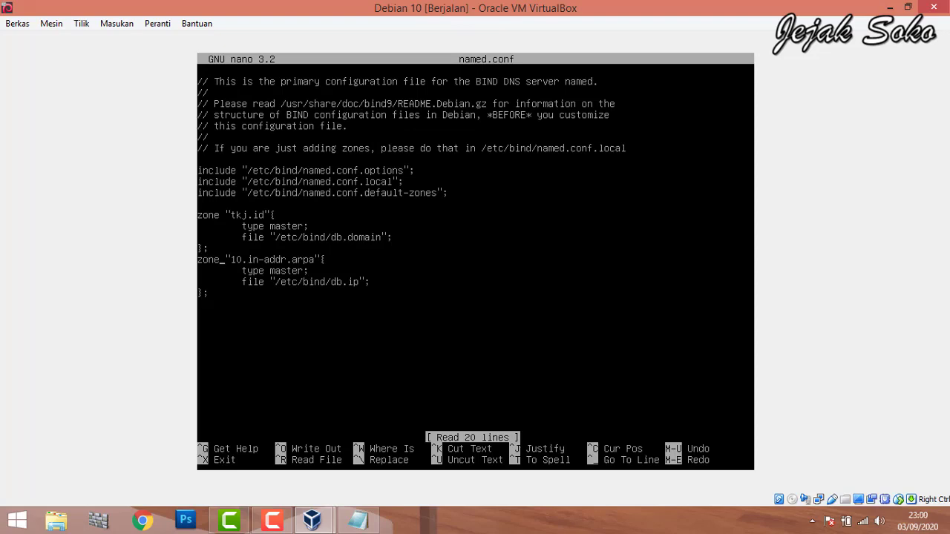
key("Right")
key("Right")
key("Right")
key("Right")
key("Right")
key("Right")
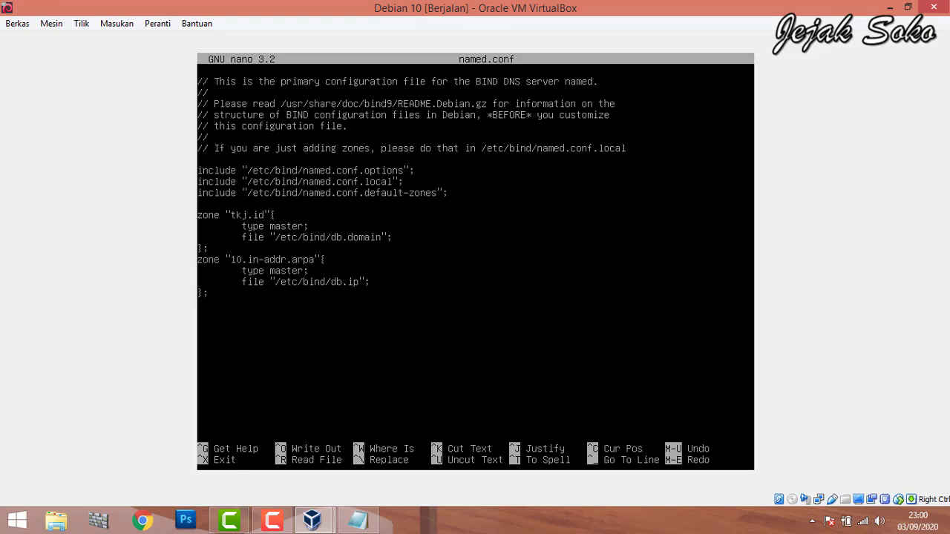
key("BackSpace")
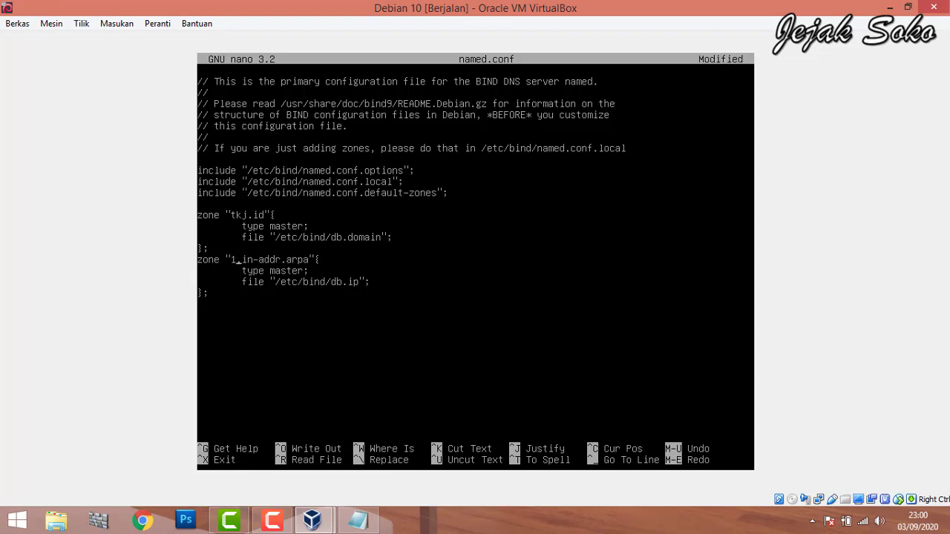
key("BackSpace")
left_click(358, 520)
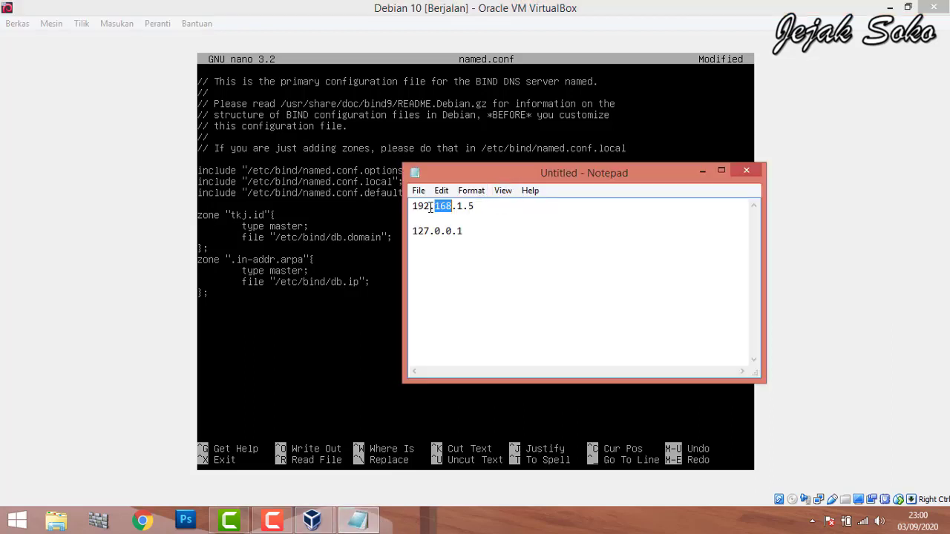
left_click_drag(430, 207, 413, 212)
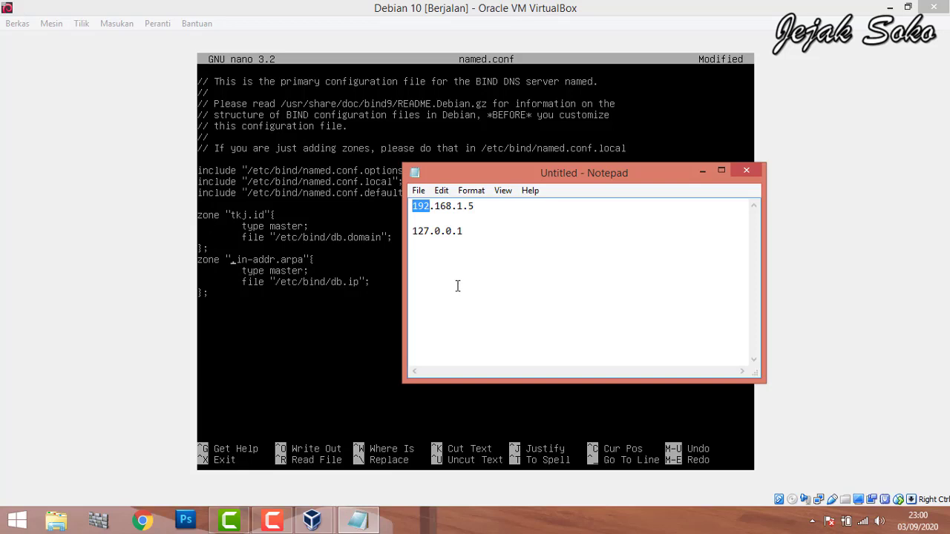
left_click(83, 276)
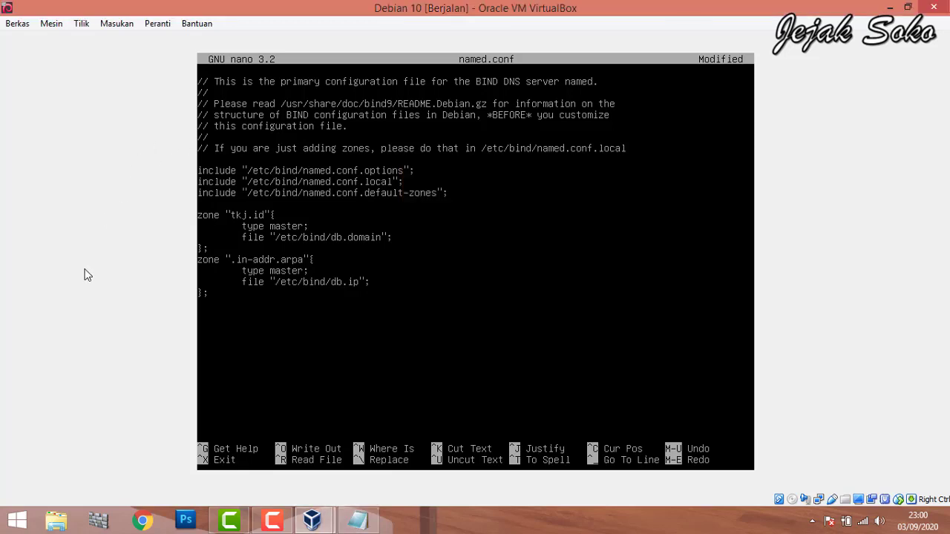
type("192")
- Save named.conf and exit nano
key("ctrl+x")
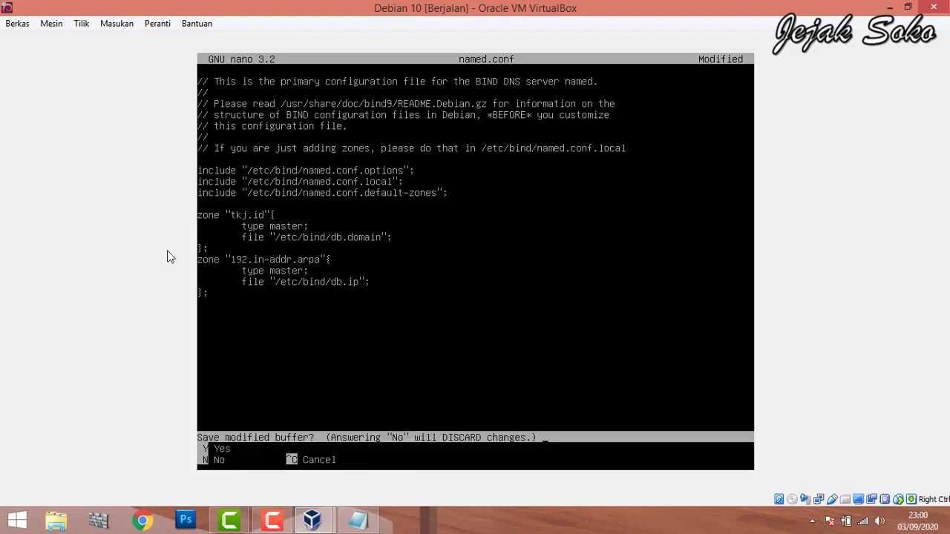
key("y")
key("Return")
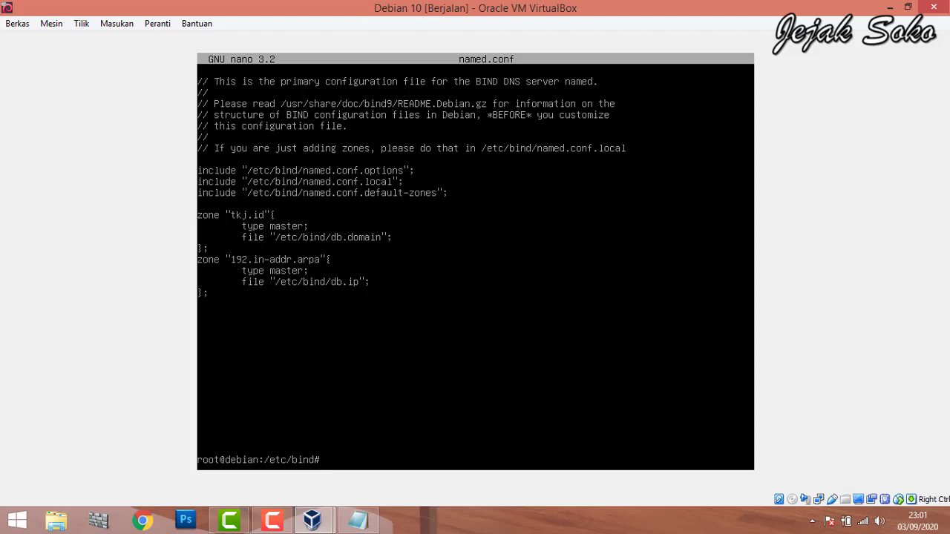
- Append 'nameserver 192.168.1.5' to /etc/resolv.conf in nano and save it
type("nano ")
type("/etc")
type("/")
type("t")
type("resolv")
type(".conf")
key("Return")
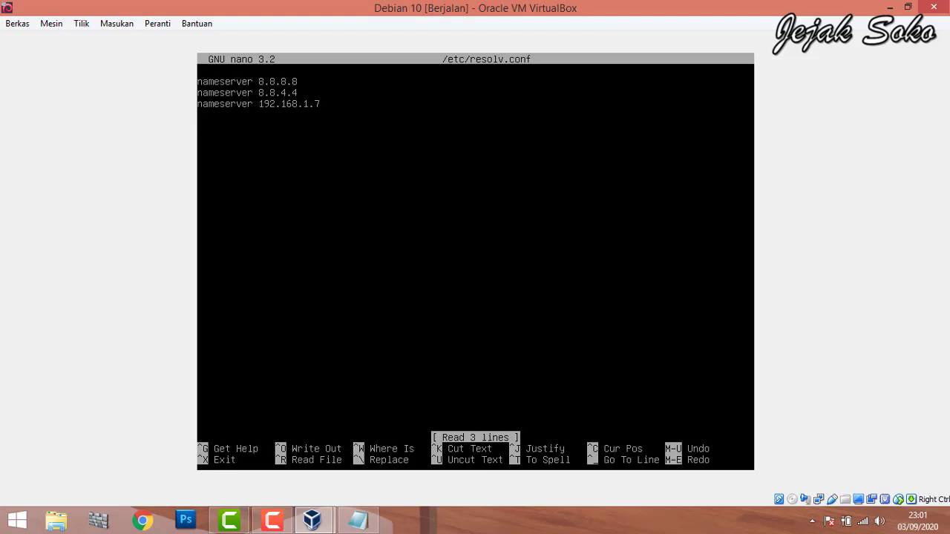
type("nameserver ")
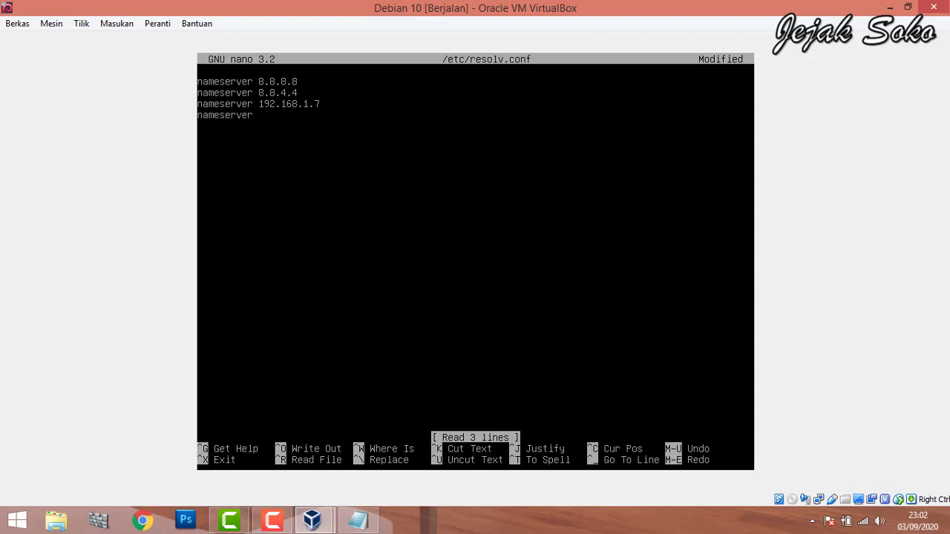
type("192.168.1.5")
key("ctrl+x")
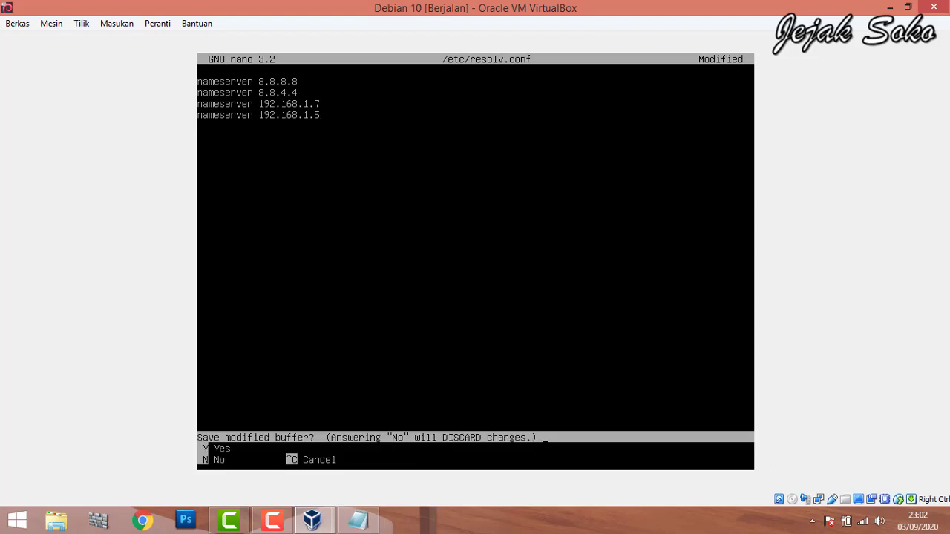
key("y")
key("Return")
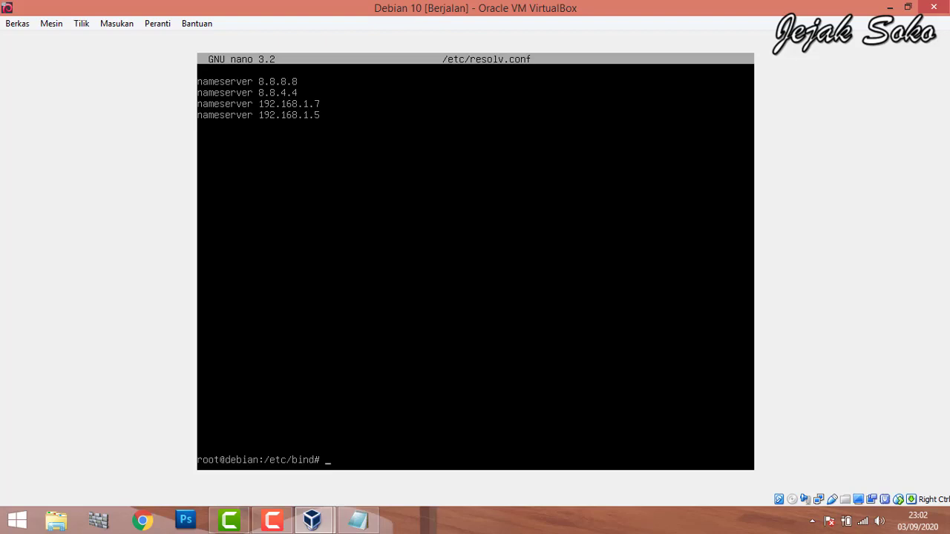
- Restart bind9 with /etc/init.d/bind9 restart, then run nslookup tkj.id
type("etc/init.d/bind9 restart")
key("Return")
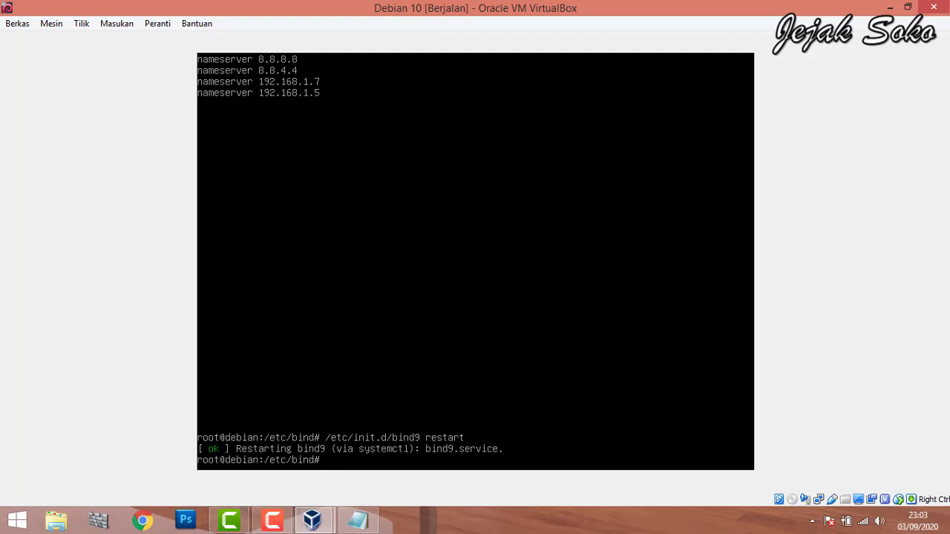
type("nslookup tkj.id")
key("Return")
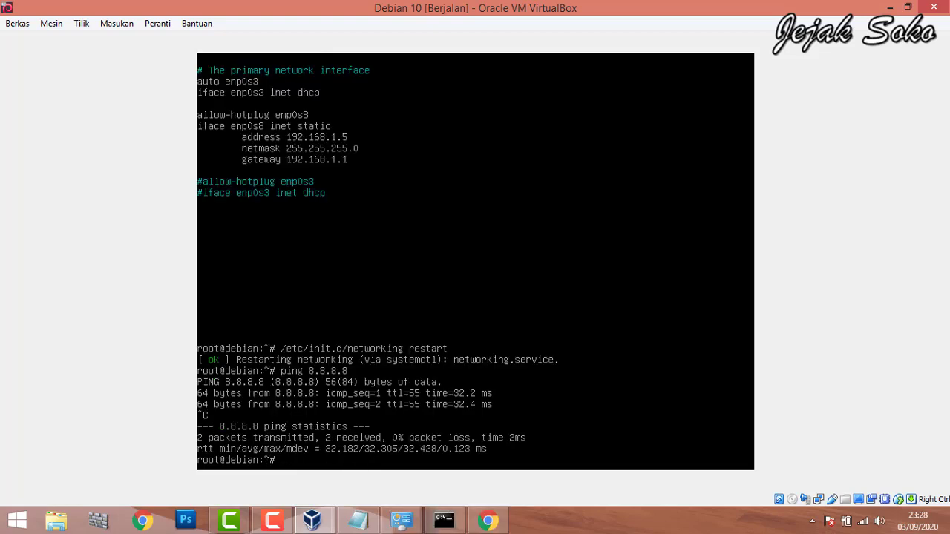
- Install dnsutils with apt-get, confirming with y, then change into /etc/bind
type("apt-get install dnsutils")
key("Return")
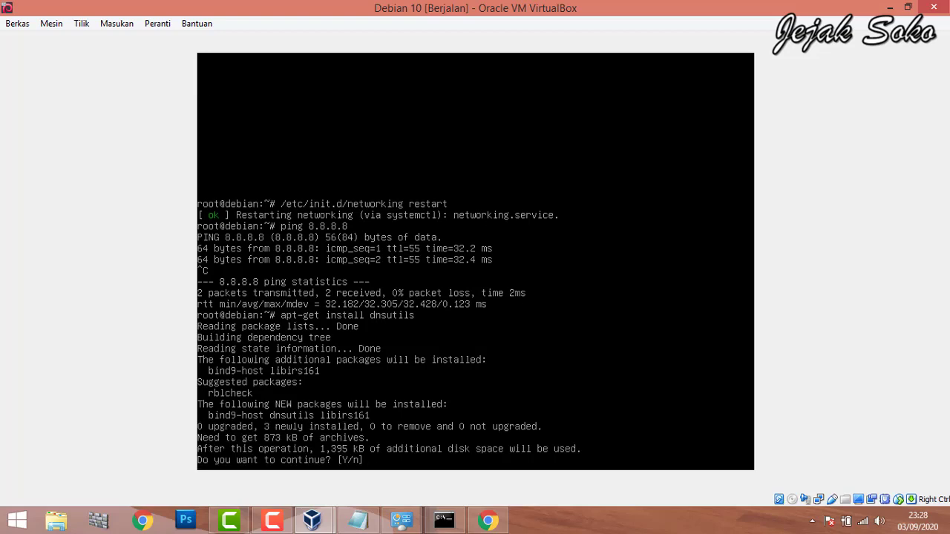
type("y")
key("Return")
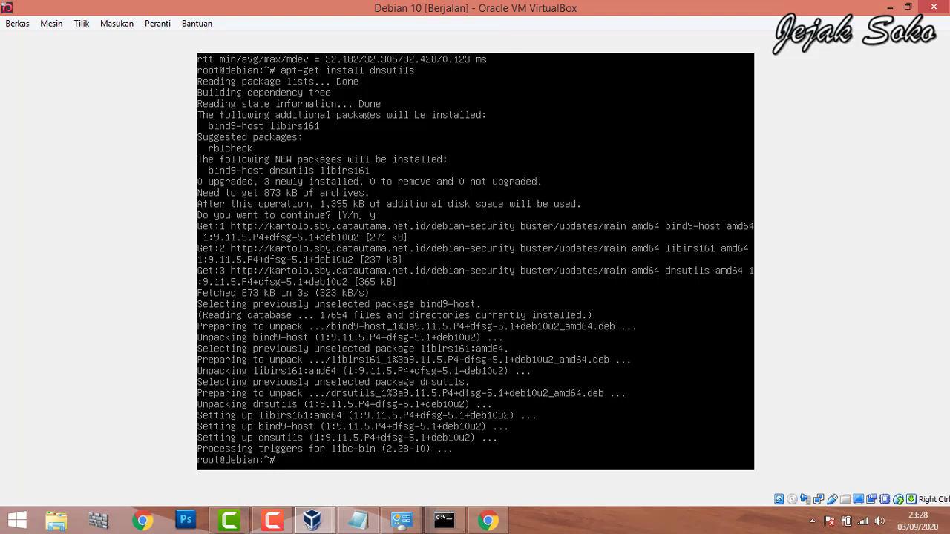
type("cd /etc/bind")
key("Return")
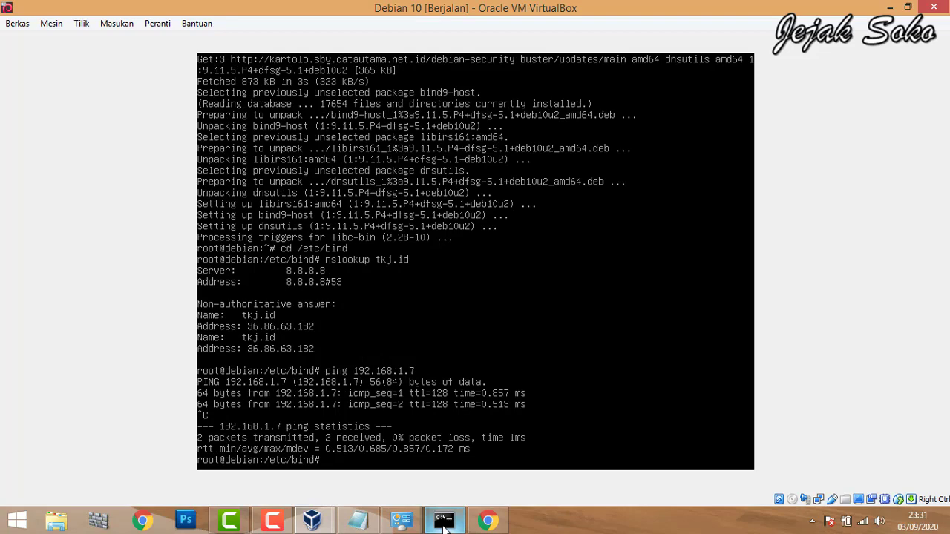
- Rerun ping 192.168.1.5 in the host Command Prompt, then stop it
left_click(456, 524)
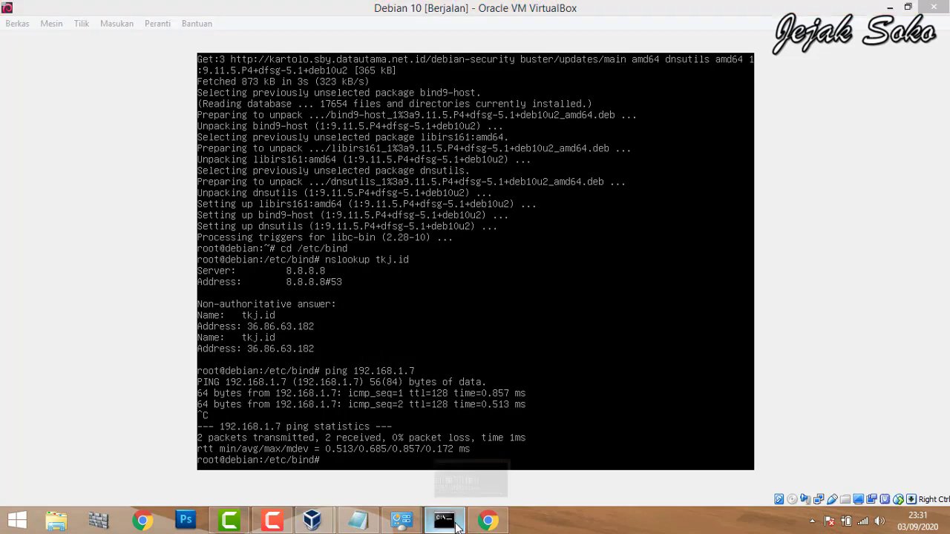
key("Up")
key("Up")
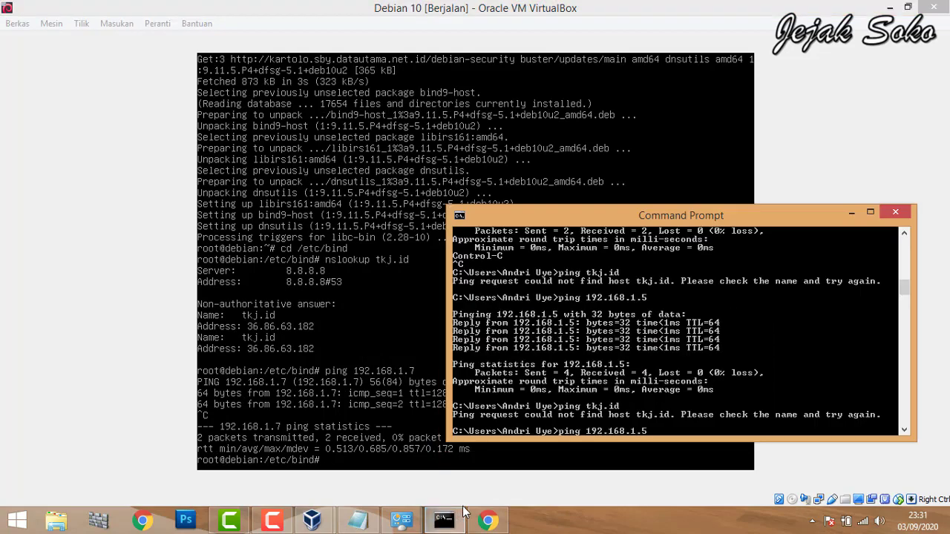
key("Return")
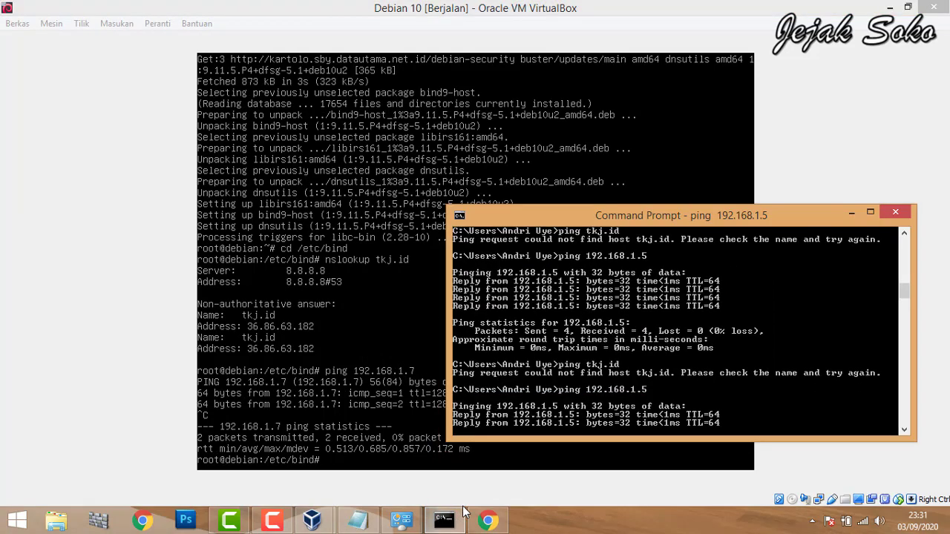
key("ctrl+c")
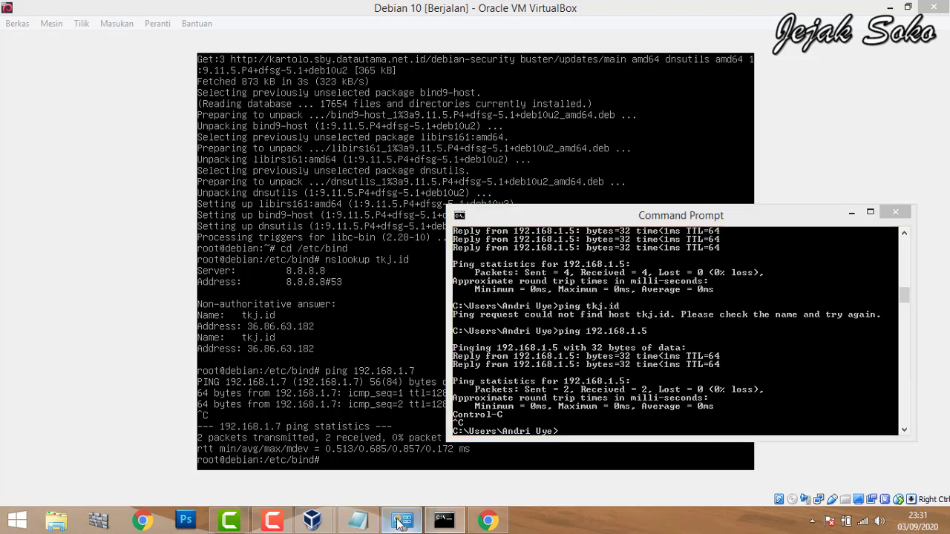
- Enter 192.168.1.5 as Host-Only Network #2's IPv4 preferred DNS, accepting the gateways warning
left_click(401, 519)
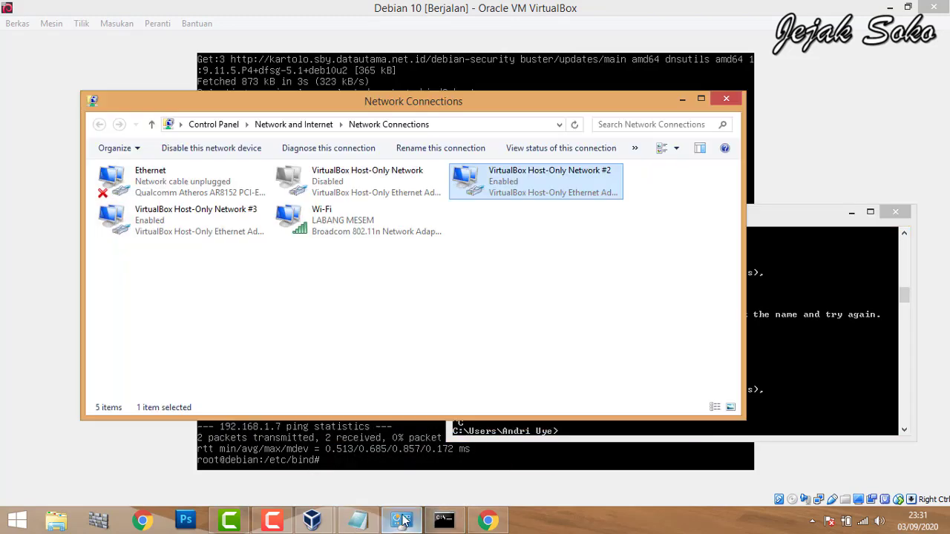
right_click(500, 170)
left_click(540, 301)
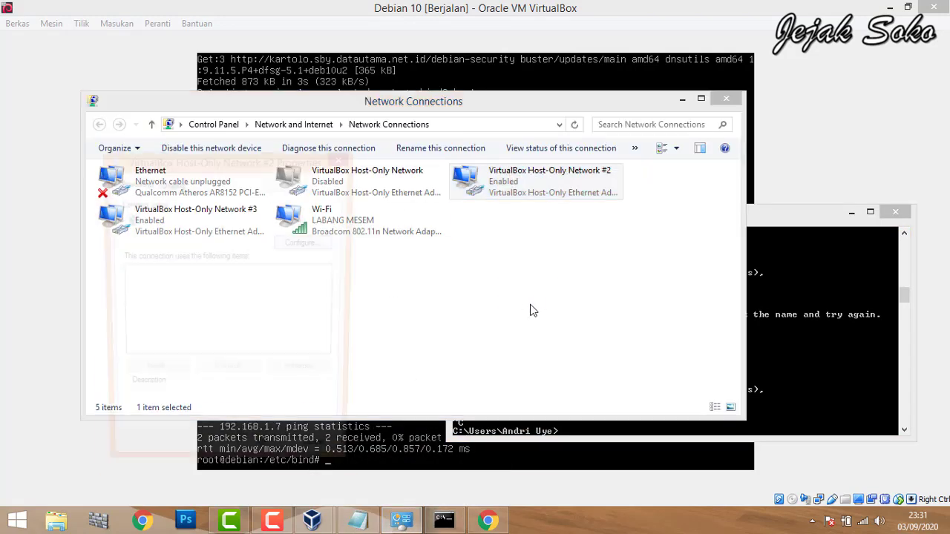
scroll(333, 313, "down", 1)
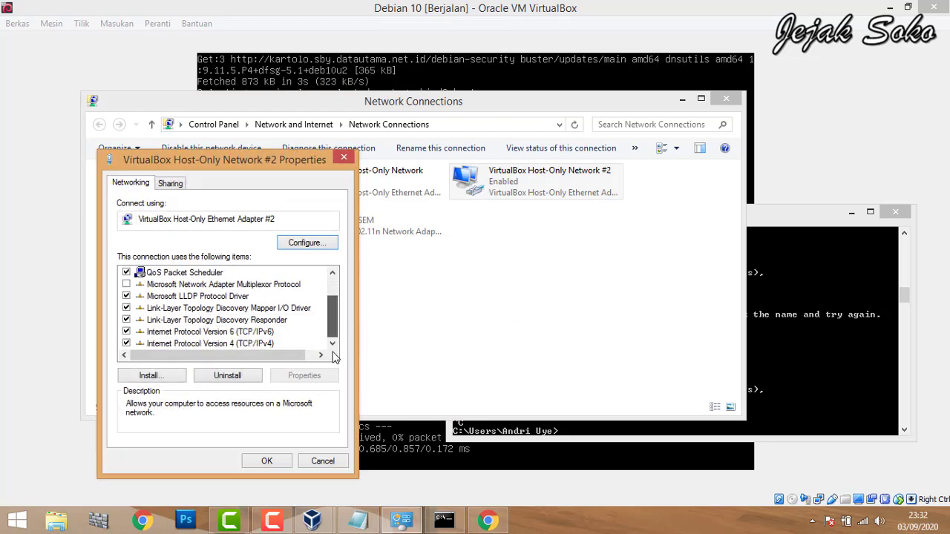
double_click(280, 343)
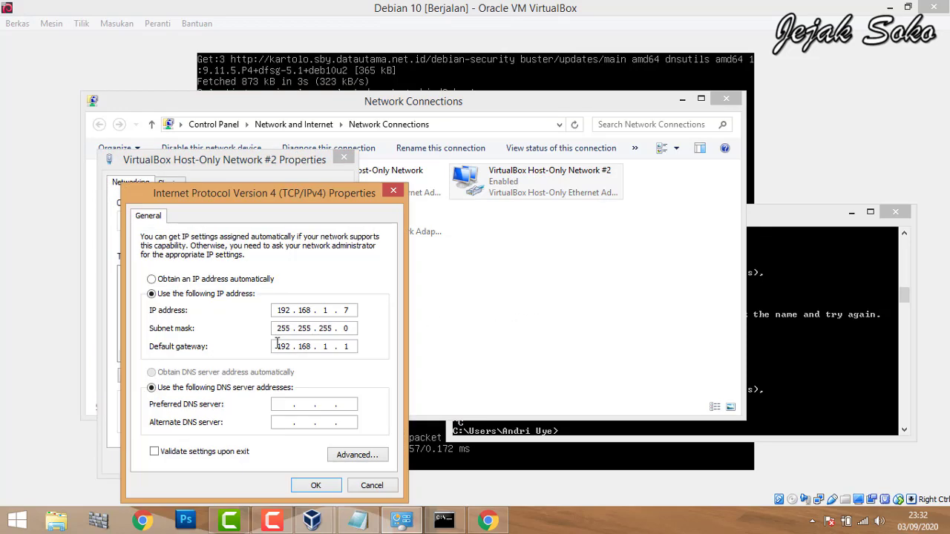
left_click(287, 403)
type("19216815")
left_click(317, 487)
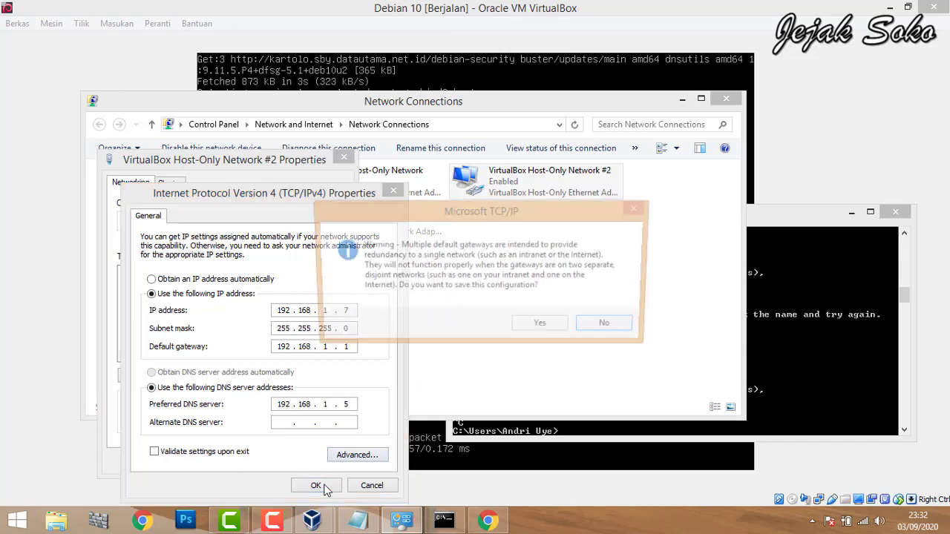
left_click(543, 328)
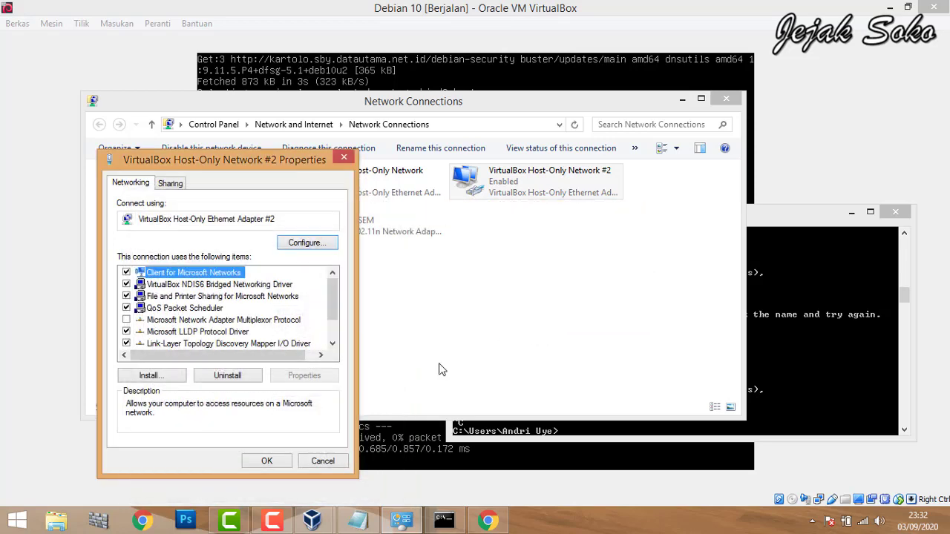
left_click(266, 461)
- Re-ping 192.168.1.5, then ping tkj.id, which fails, and return to the Debian console
left_click(532, 429)
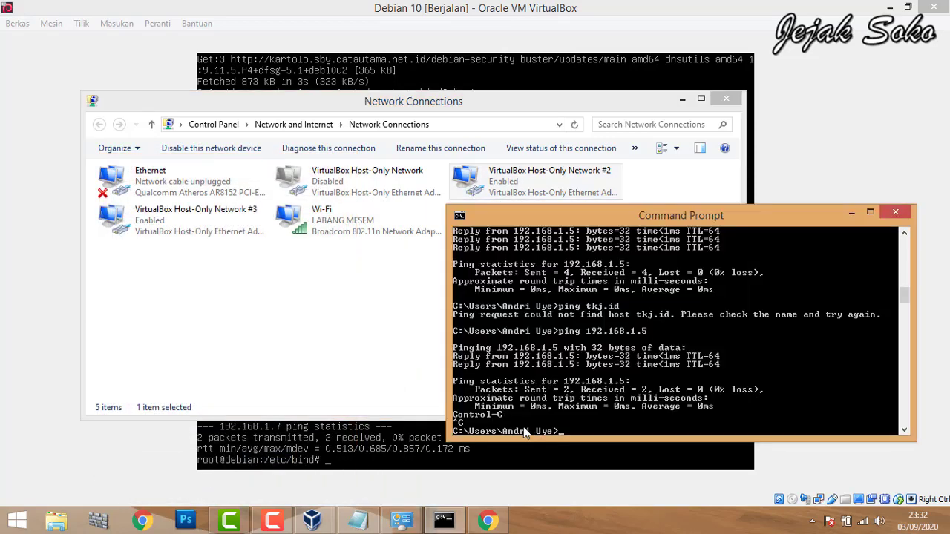
key("Up")
key("Return")
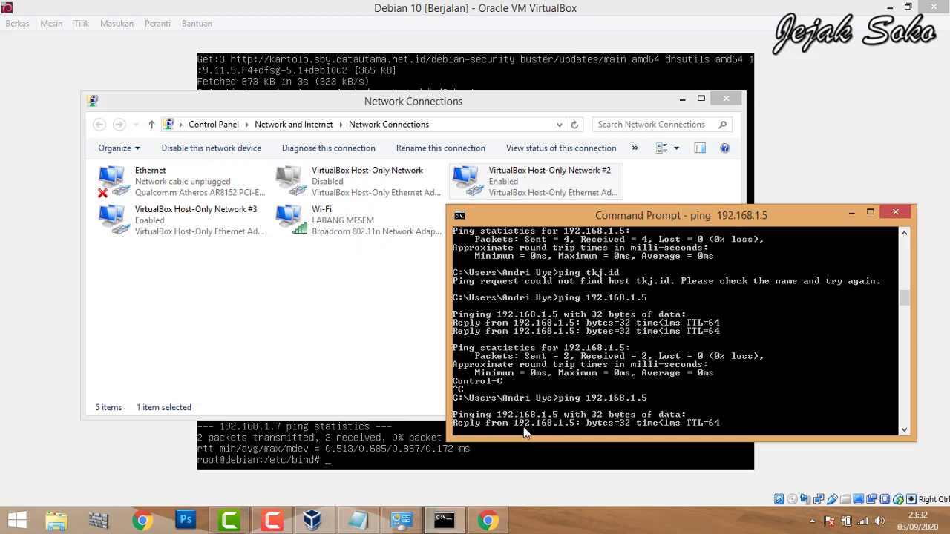
key("ctrl+c")
type("ping tkj.id")
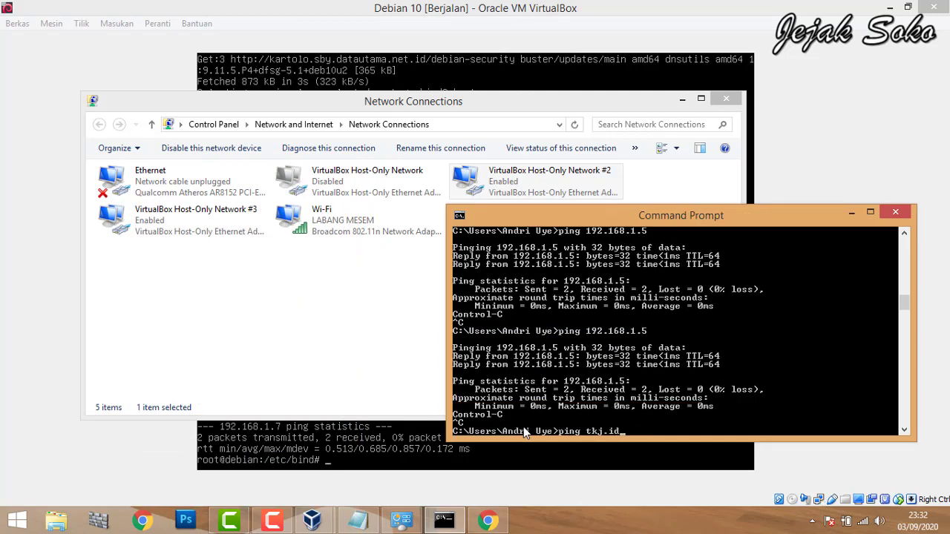
key("Return")
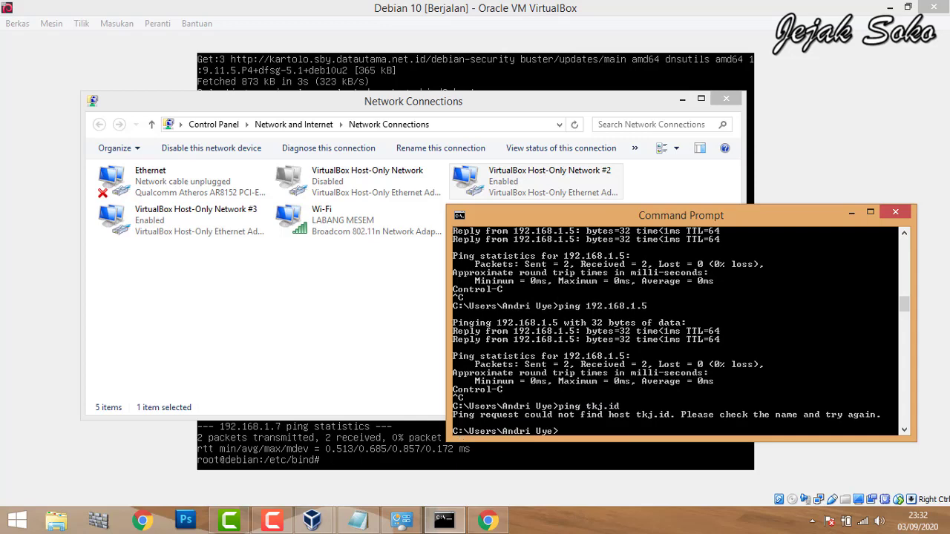
left_click(362, 479)
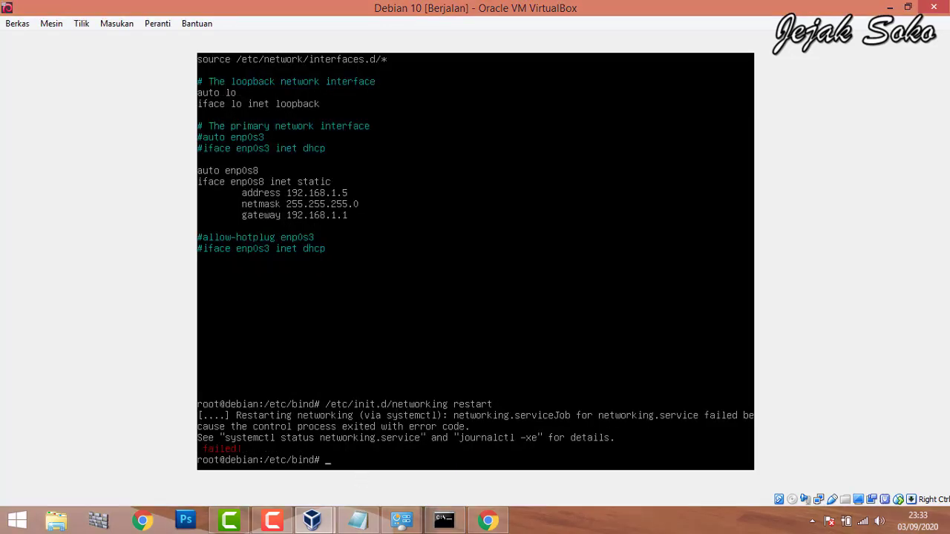
- Open /etc/resolv.conf in nano, correcting the mistyped path
type("an")
key("BackSpace")
key("BackSpace")
type("nano")
type(" resolv")
type(".con")
type("/et")
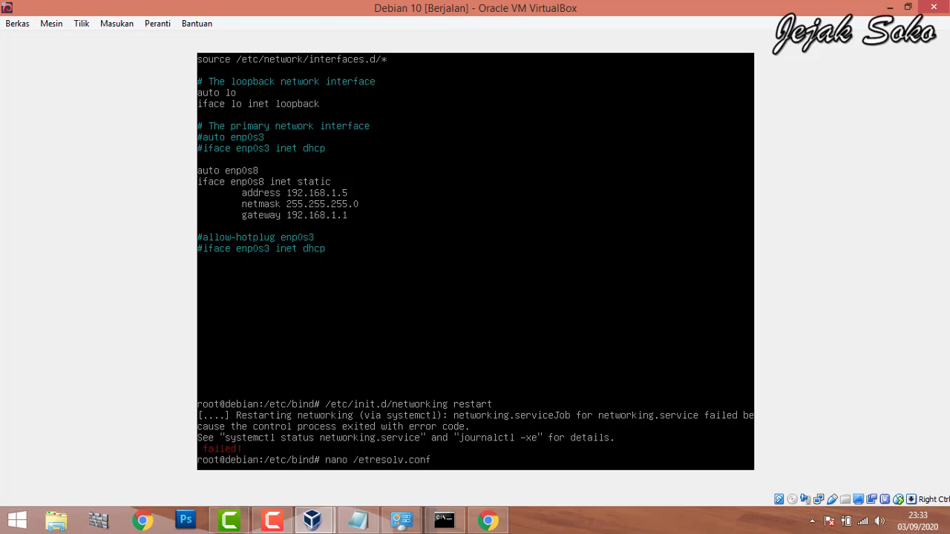
type("/")
key("BackSpace")
type("c/")
key("Return")
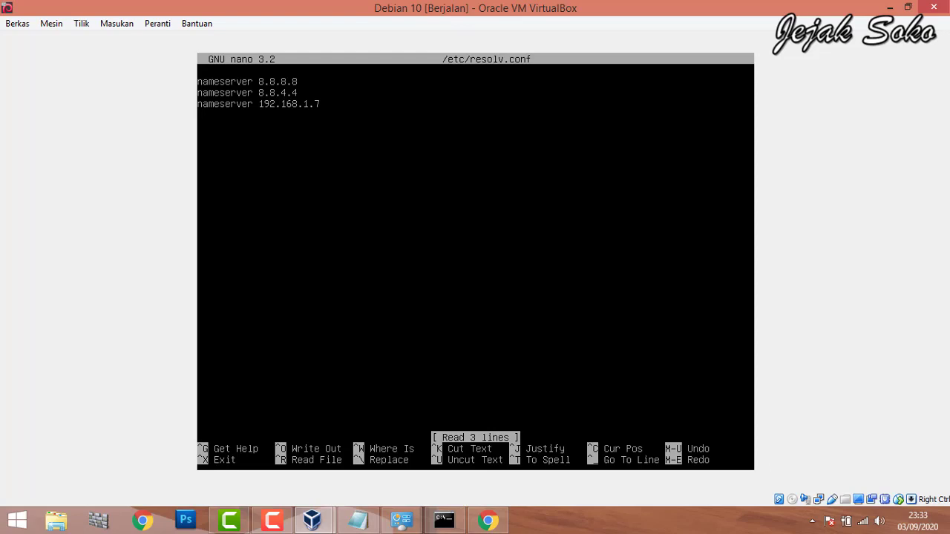
- Add 'nameserver 192.168.1.5', delete the 192.168.1.7 entry, and save resolv.conf
type("nameserver 192.16")
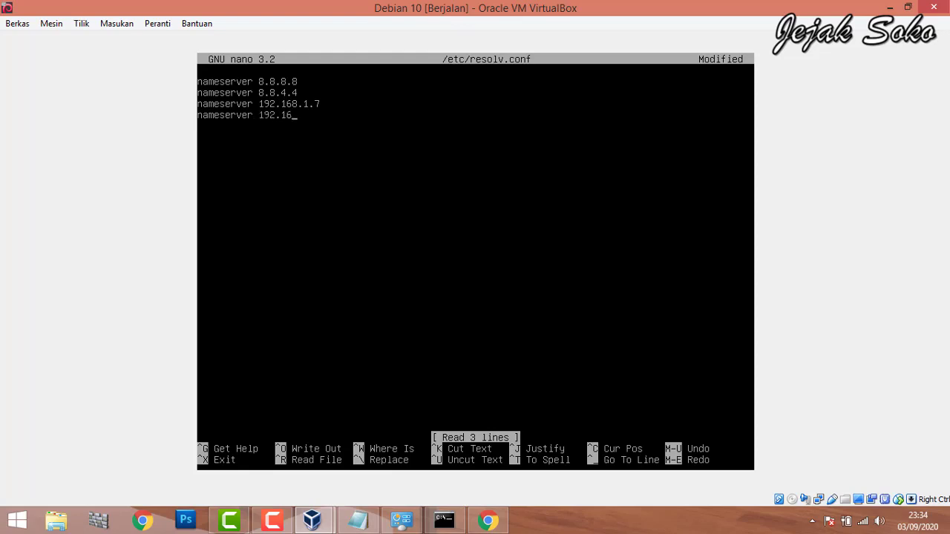
type("8.1.5")
key("Up")
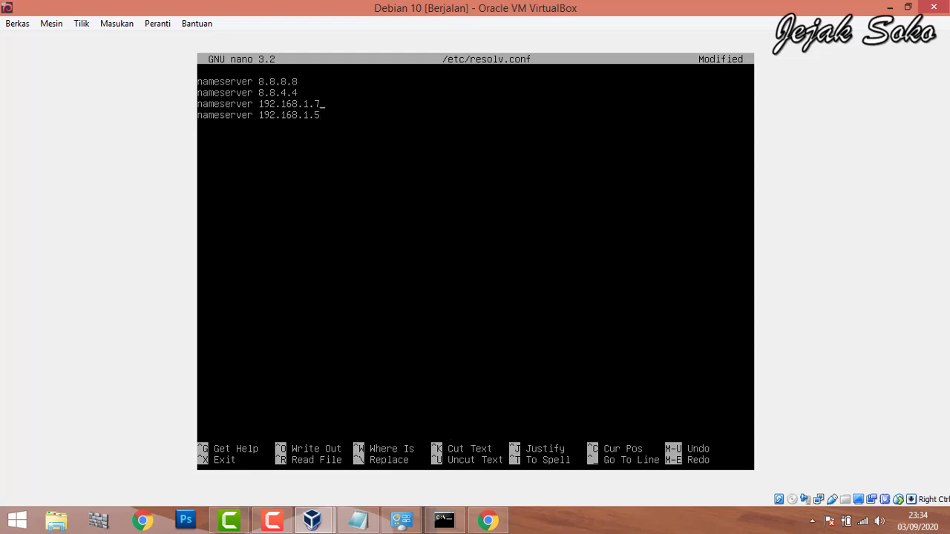
key("BackSpace")
key("BackSpace")
key("BackSpace")
key("BackSpace")
key("BackSpace")
key("BackSpace")
key("BackSpace")
key("BackSpace")
key("BackSpace")
key("BackSpace")
key("BackSpace")
key("BackSpace")
key("BackSpace")
key("BackSpace")
key("BackSpace")
key("BackSpace")
key("BackSpace")
key("BackSpace")
key("BackSpace")
key("BackSpace")
key("BackSpace")
key("BackSpace")
key("BackSpace")
key("BackSpace")
key("BackSpace")
key("BackSpace")
key("BackSpace")
key("BackSpace")
key("BackSpace")
key("BackSpace")
key("BackSpace")
key("BackSpace")
key("BackSpace")
key("BackSpace")
key("BackSpace")
key("BackSpace")
key("BackSpace")
key("BackSpace")
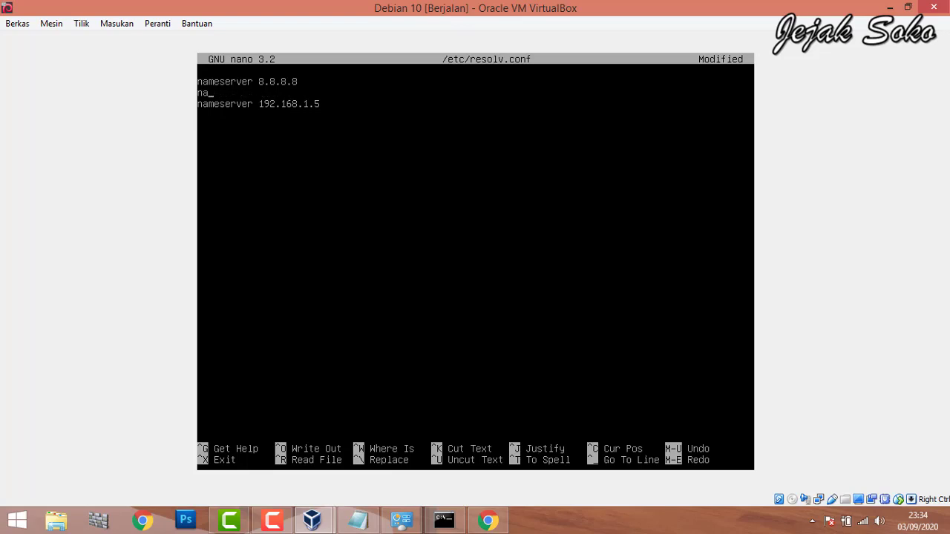
key("BackSpace")
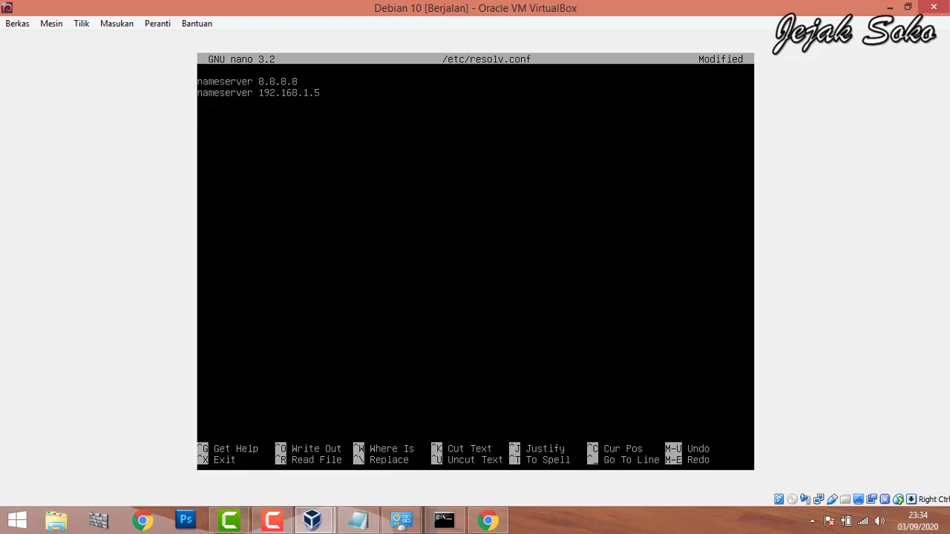
key("ctrl+x")
key("y")
key("Return")
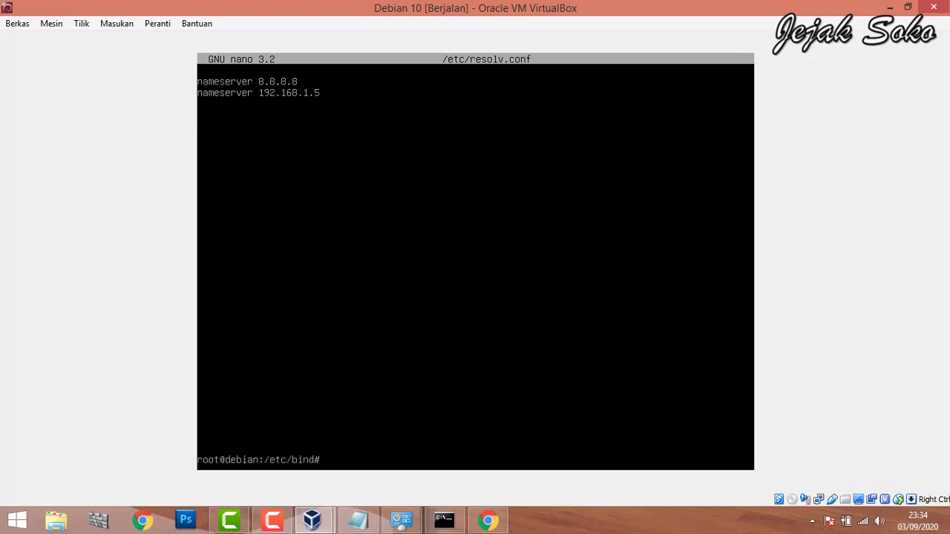
- Rerun ping tkj.id in Command Prompt, which still can't find the host, then return to the VM
left_click(443, 521)
key("Up")
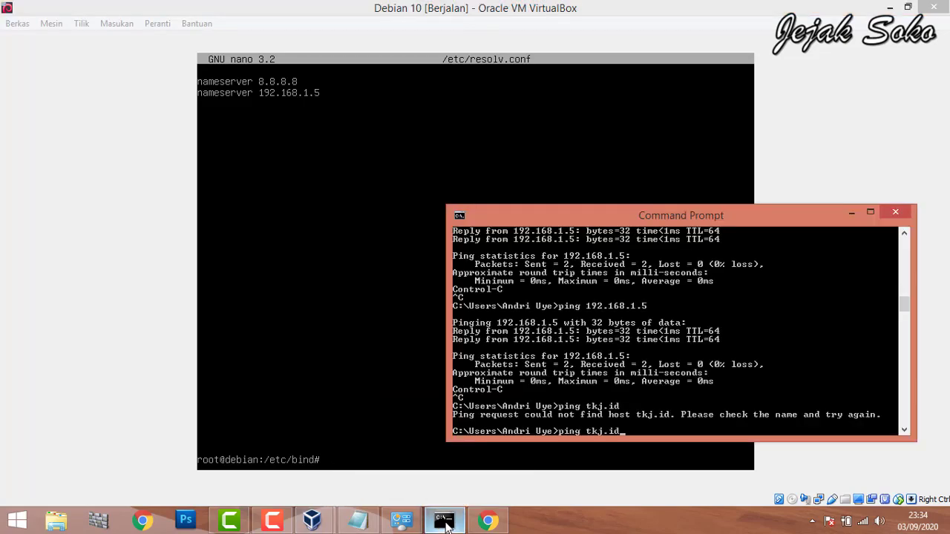
key("Return")
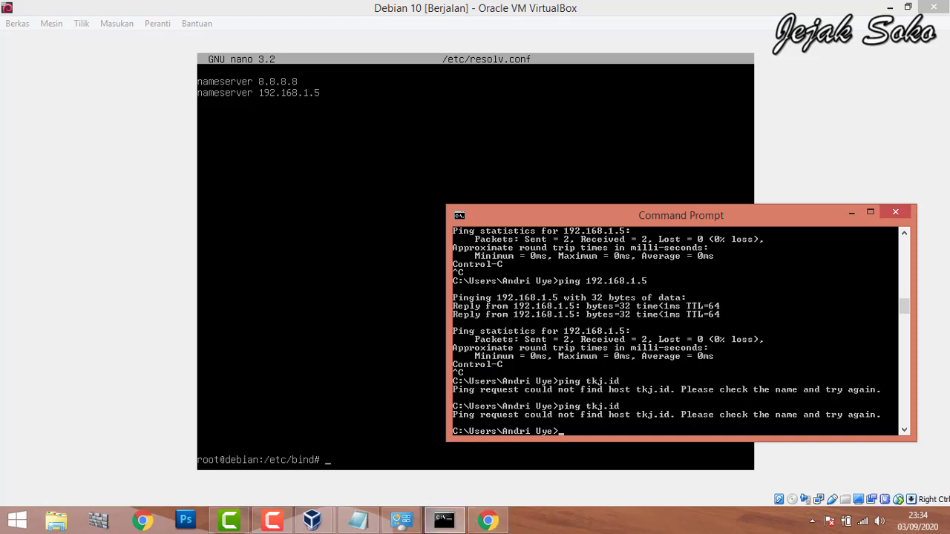
left_click(167, 445)
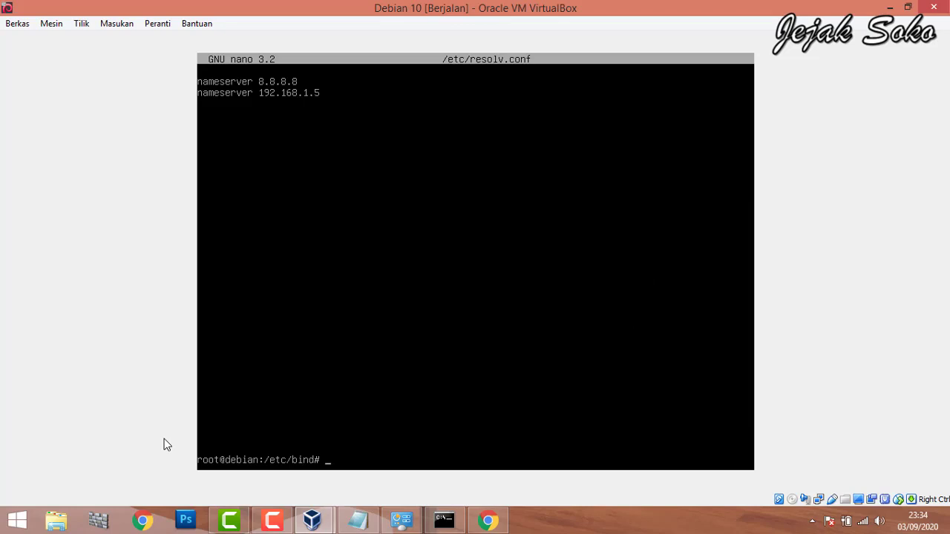
- Run nslookup tkj.id and ip a to confirm enp0s8 has 192.168.1.5/24
type("nslookup")
type(" tkj.i")
type("d")
key("Return")
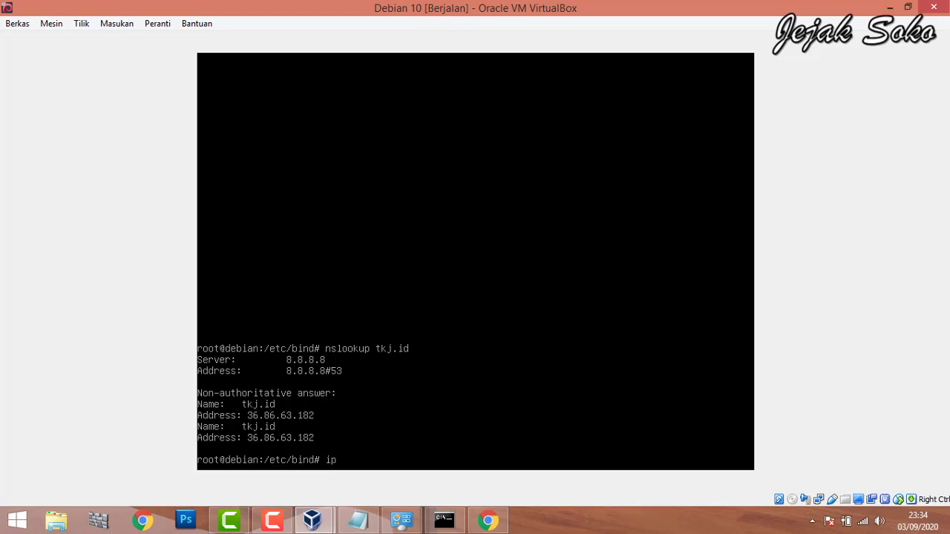
type("a")
key("Return")
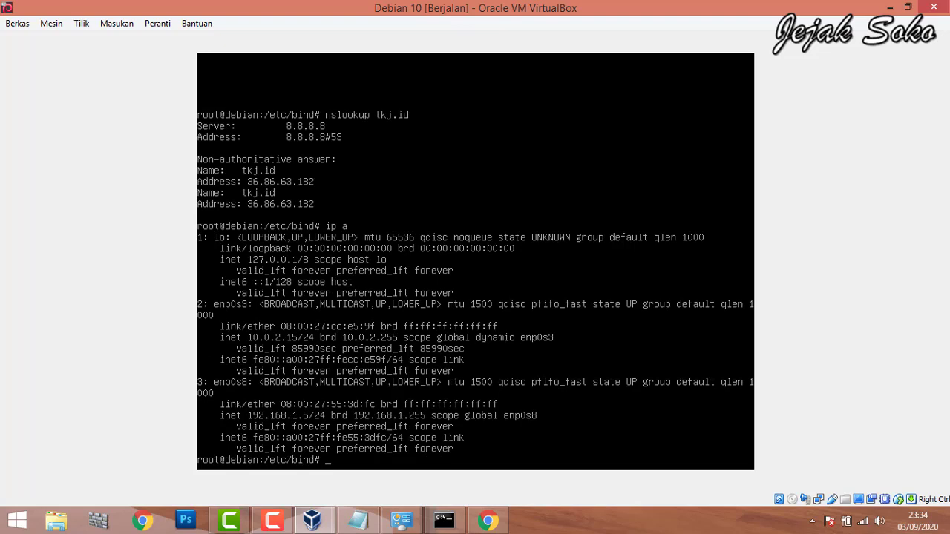
- Reboot the Debian guest with systemctl reboot
type("reboo")
key("BackSpace")
key("BackSpace")
key("BackSpace")
key("BackSpace")
key("BackSpace")
type("systemctl reboot")
key("Return")
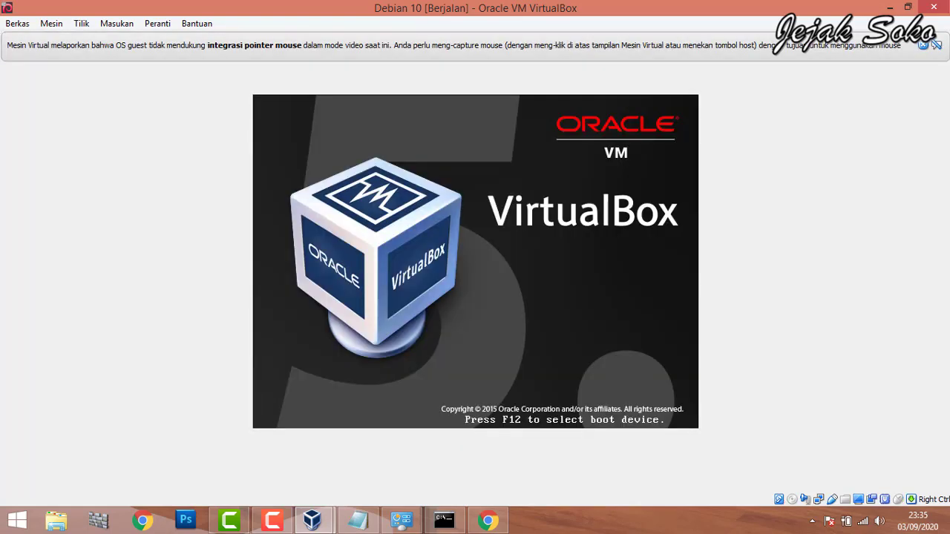
- Close the mouse-integration notice while Debian boots from GRUB to the tty1 login prompt
left_click(924, 46)
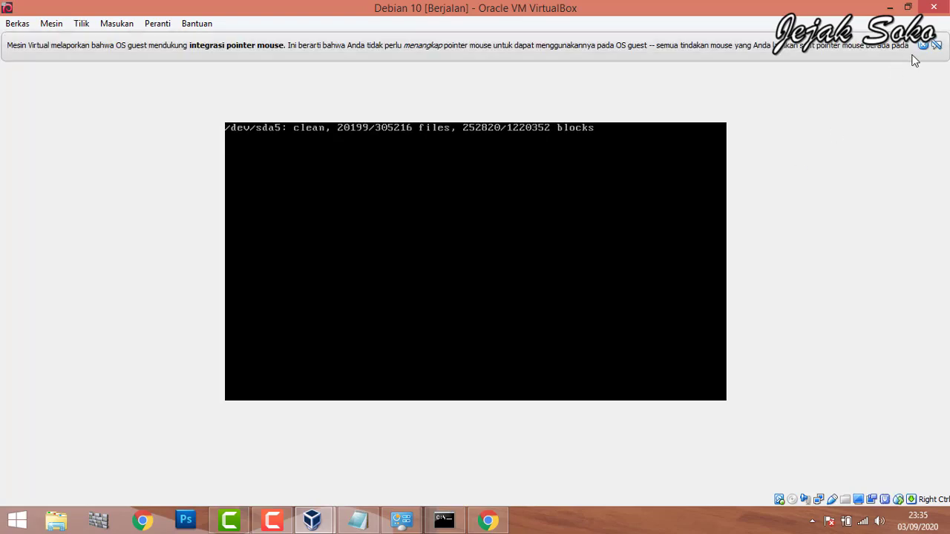
left_click(923, 46)
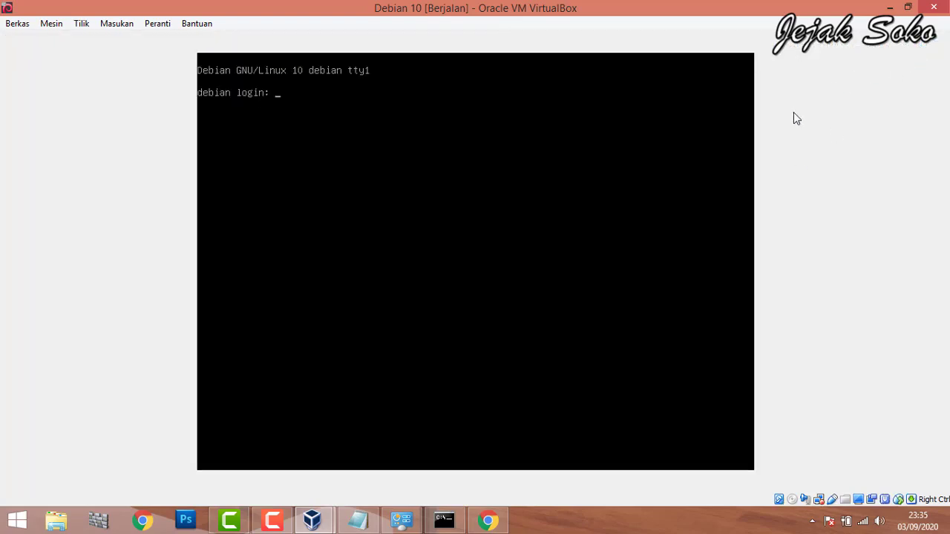
- Log in as debian, become root with su, and run ip a to show 192.168.1.5/24 on enp0s8
type("debian")
key("Return")
key("Return")
type("su")
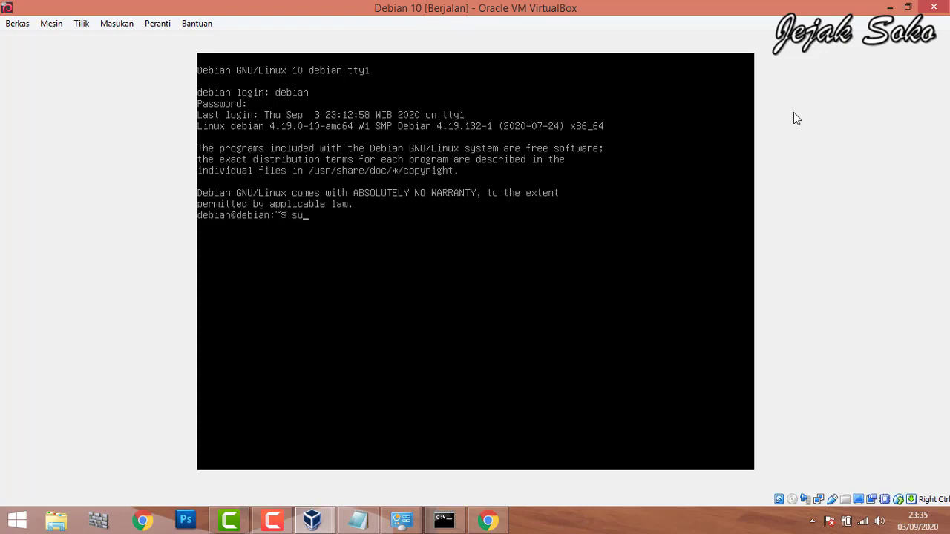
key("Return")
key("Return")
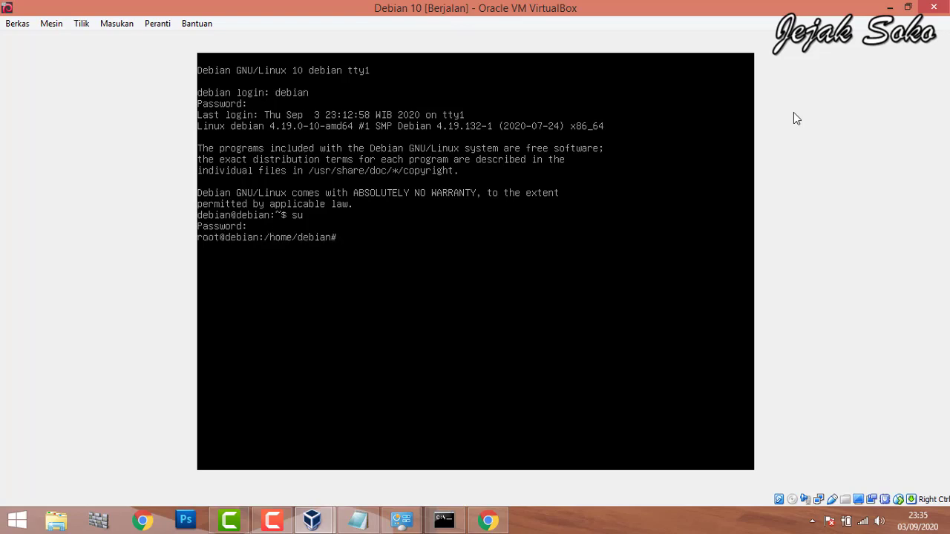
type("ip a")
key("Return")
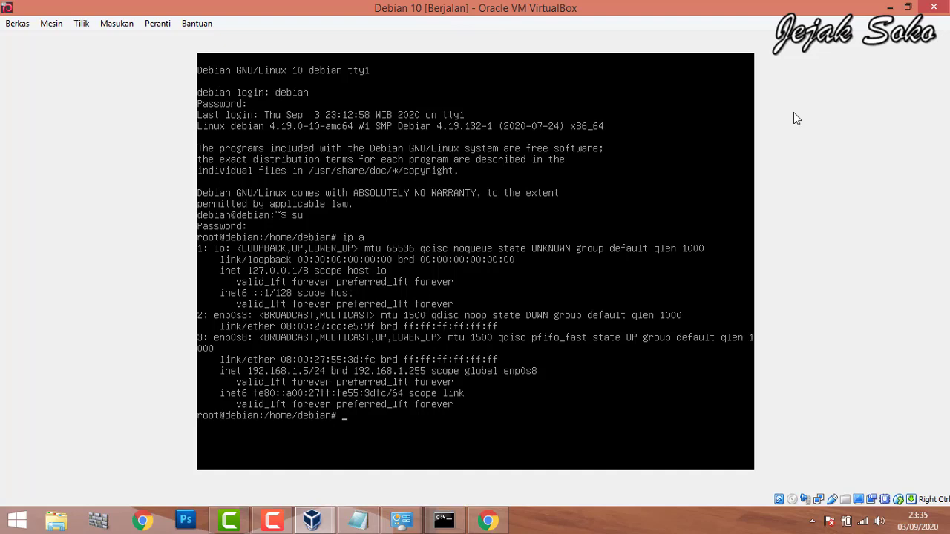
- Restart the guest's networking service with /etc/init.d/networking restart
type("/etc/init.d/netw")
key("Tab")
type("restar")
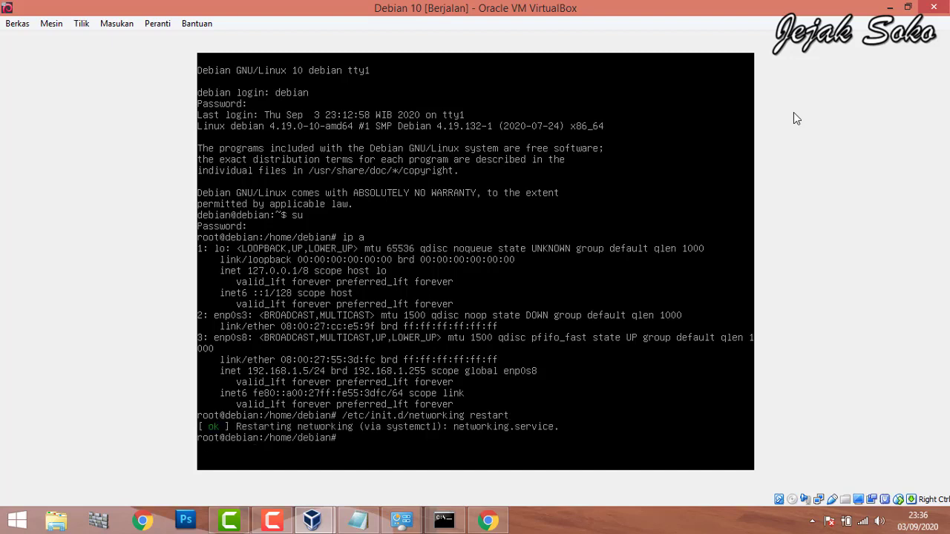
- In /etc/bind, confirm nslookup tkj.id resolves to 192.168.1.5
type("cd /etc/bind")
key("Return")
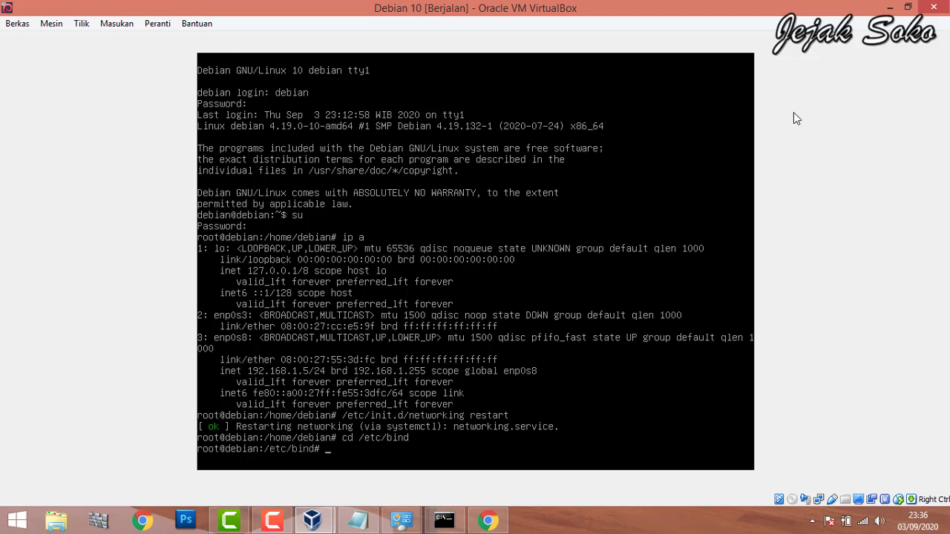
type("nslookup tkj.id")
key("Return")
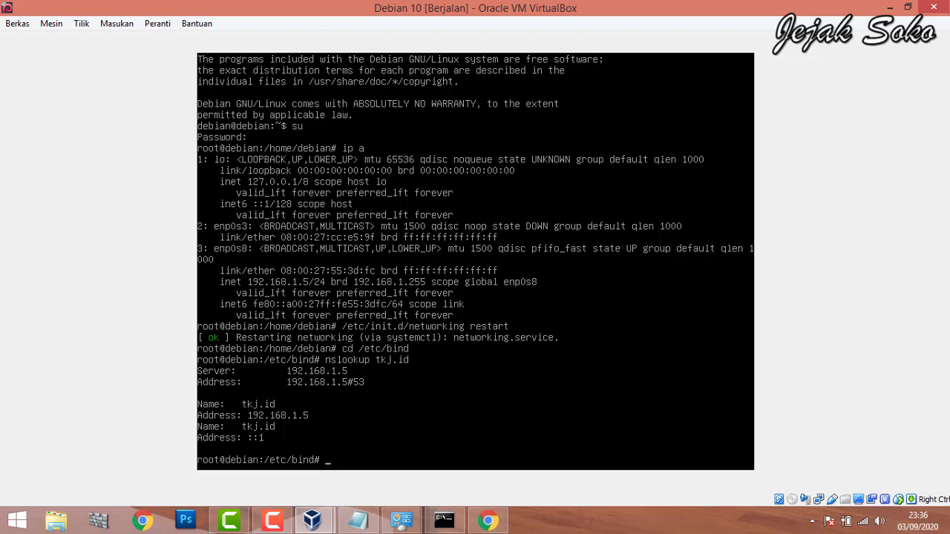
- Ping the host at 192.168.1.7, getting 0% loss, then stop it
type("ping 192.168.2")
key("BackSpace")
type("1.7")
key("Return")
key("ctrl+c")
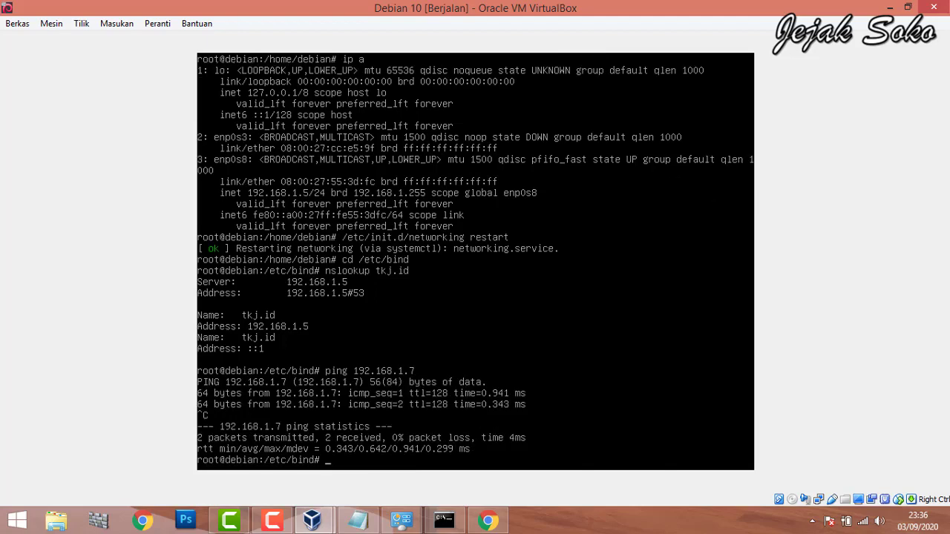
- From the Windows Command Prompt, ping 192.168.1.5 and get replies with 0% loss
left_click(443, 519)
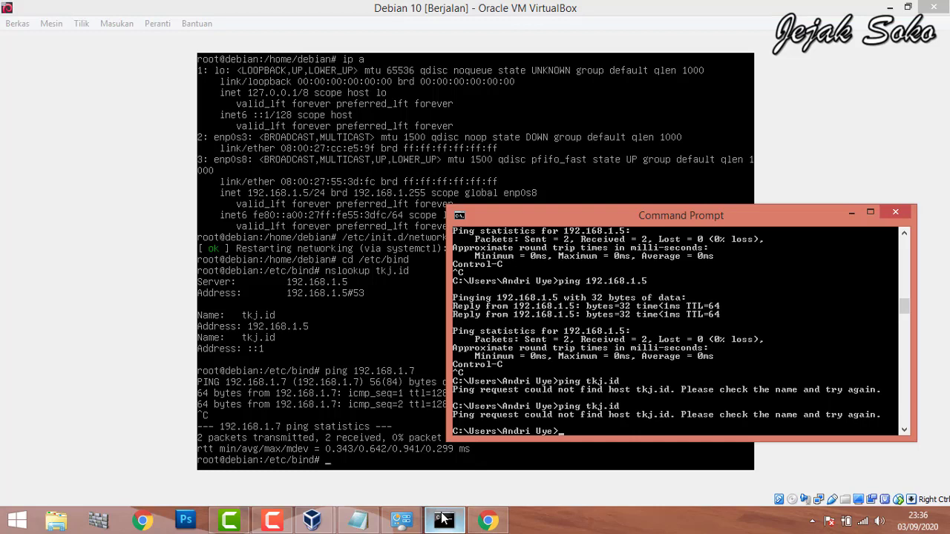
type("ping 192.168.1.5")
key("Return")
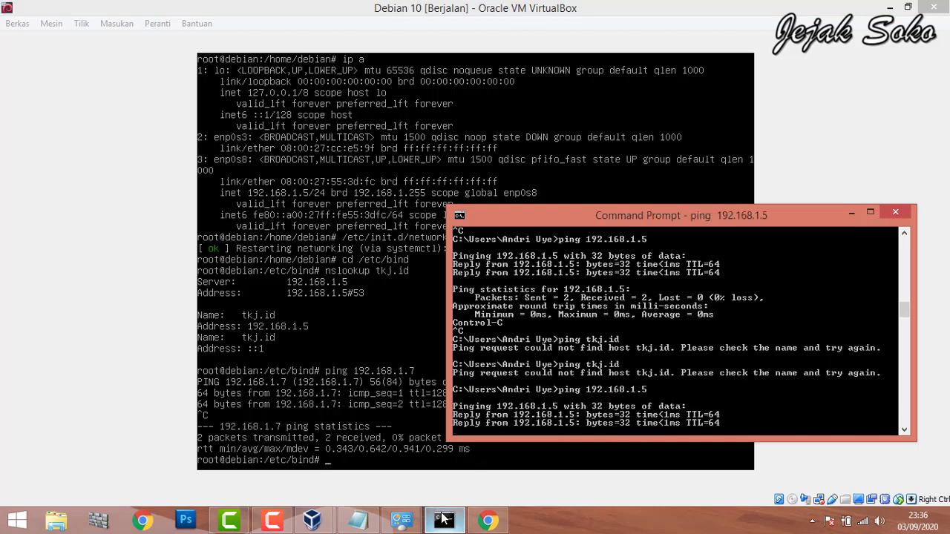
key("ctrl+c")
- Rerun ping tkj.id twice from history; the host still cannot be found
key("Up")
key("Up")
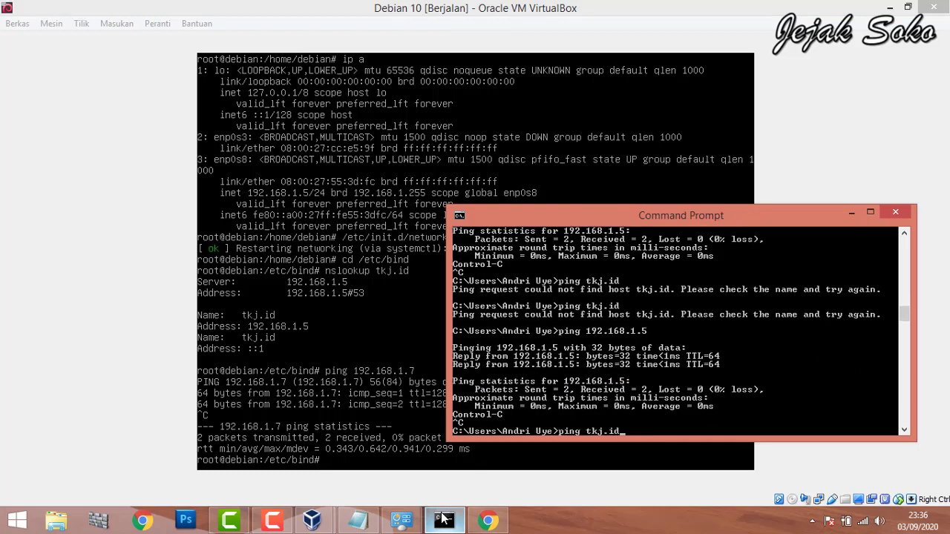
key("Return")
key("Return")
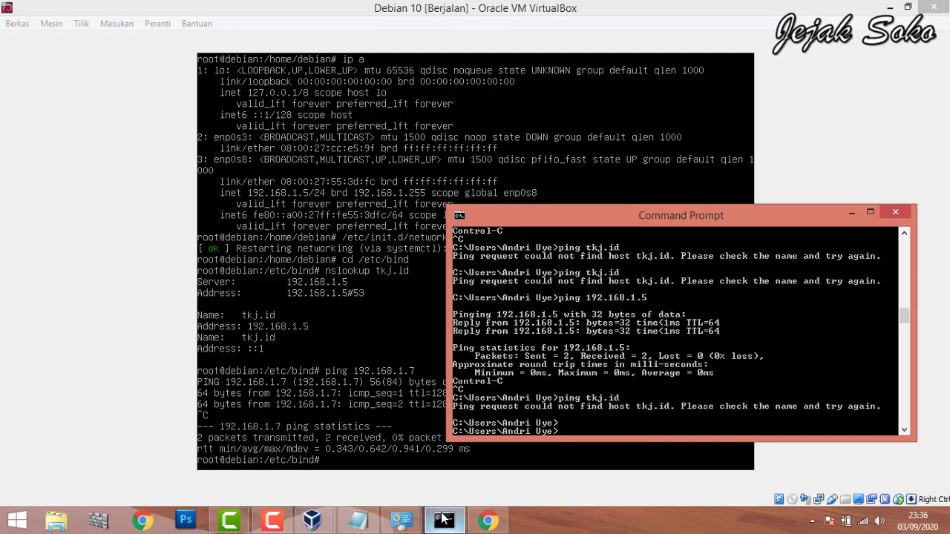
key("Return")
key("Up")
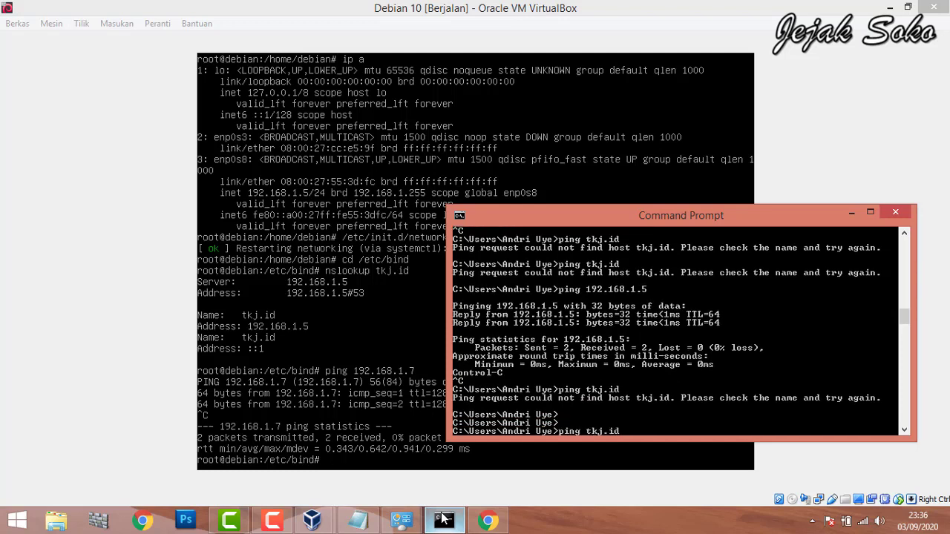
key("Return")
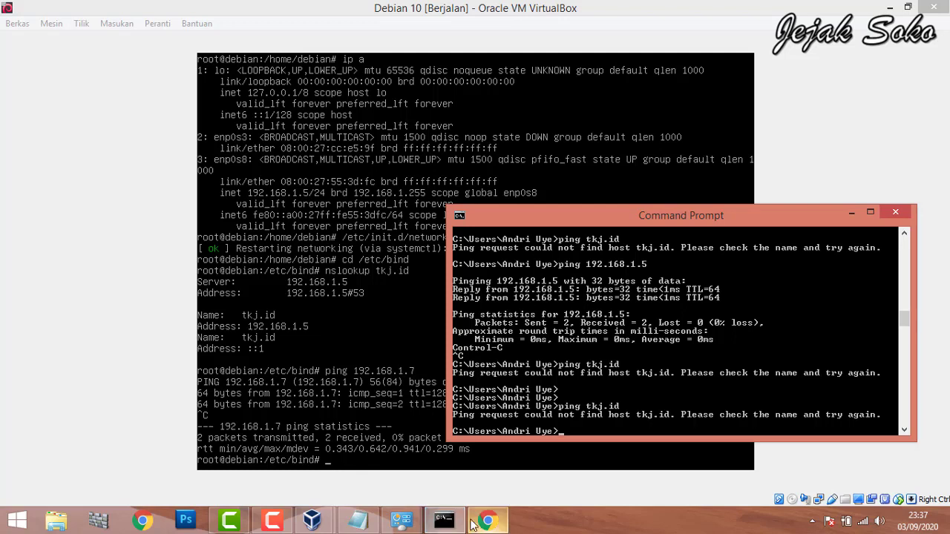
- Bring up the Windows Network Connections window from the taskbar network list
left_click(859, 522)
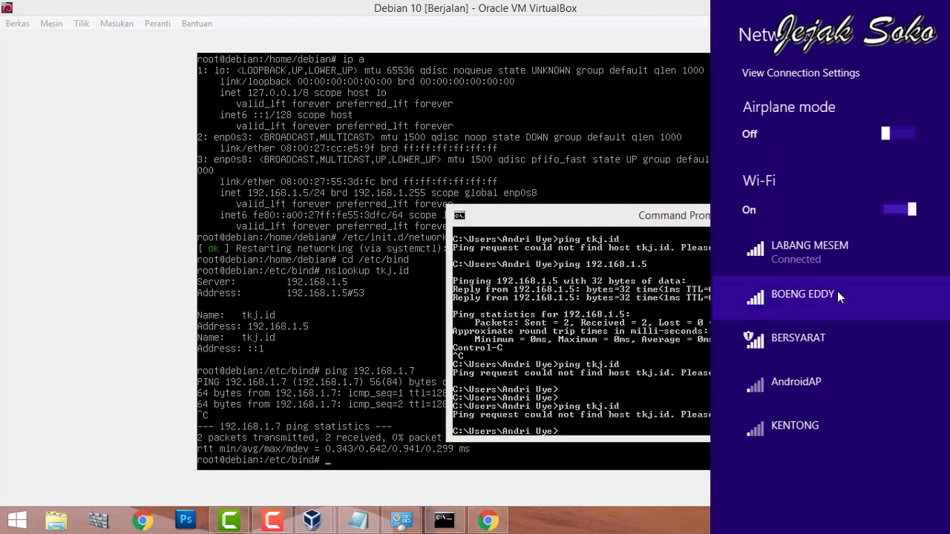
left_click(835, 268)
left_click(615, 415)
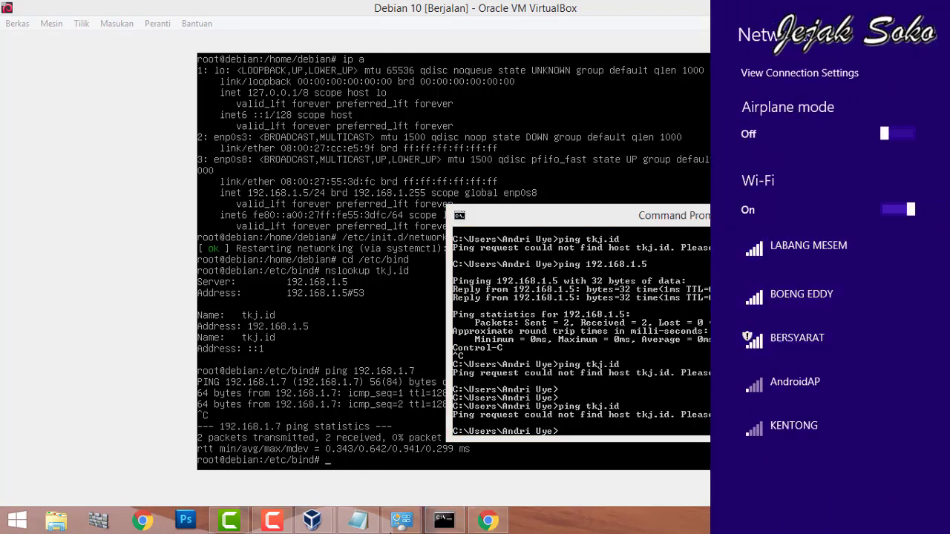
left_click(401, 527)
left_click(401, 527)
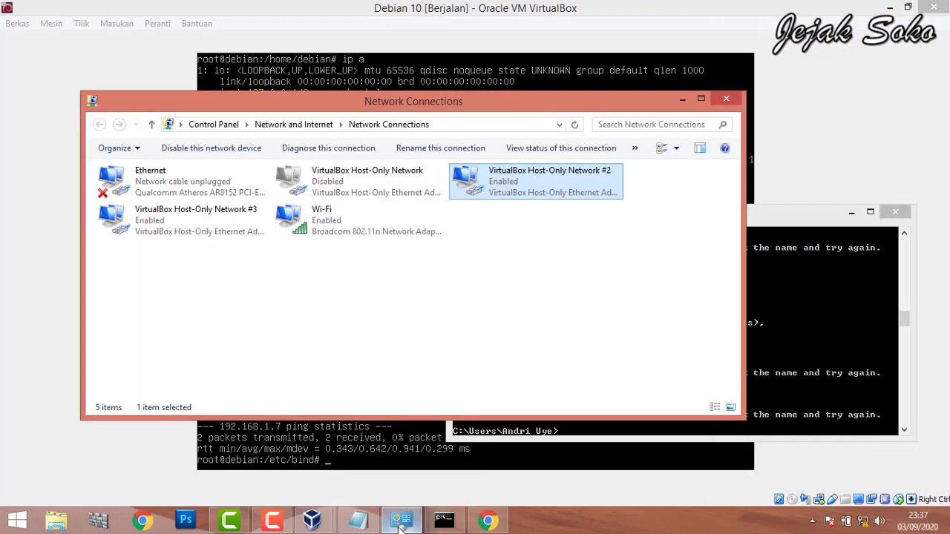
- Set Host-Only Network #2's IPv4 preferred DNS to 192.168.1.5 and save, accepting the gateway warning
right_click(521, 183)
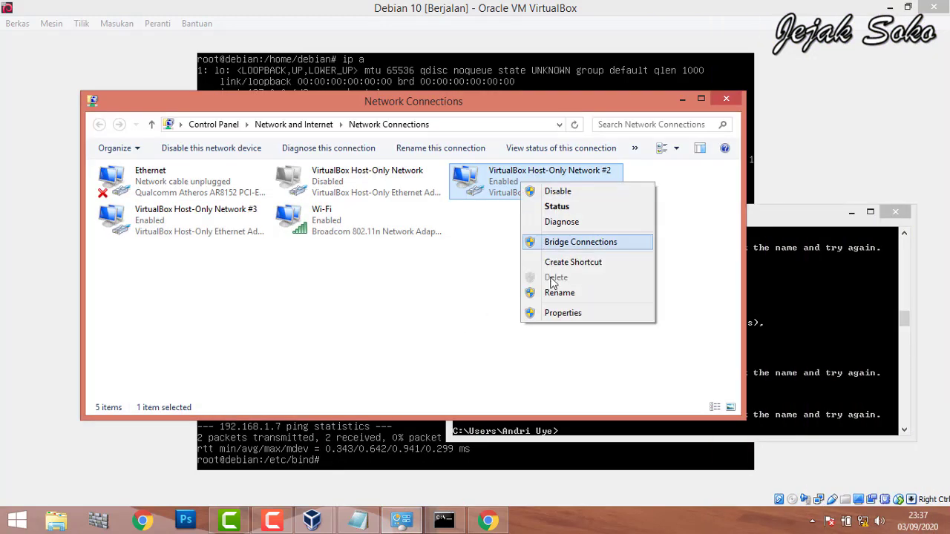
left_click(559, 312)
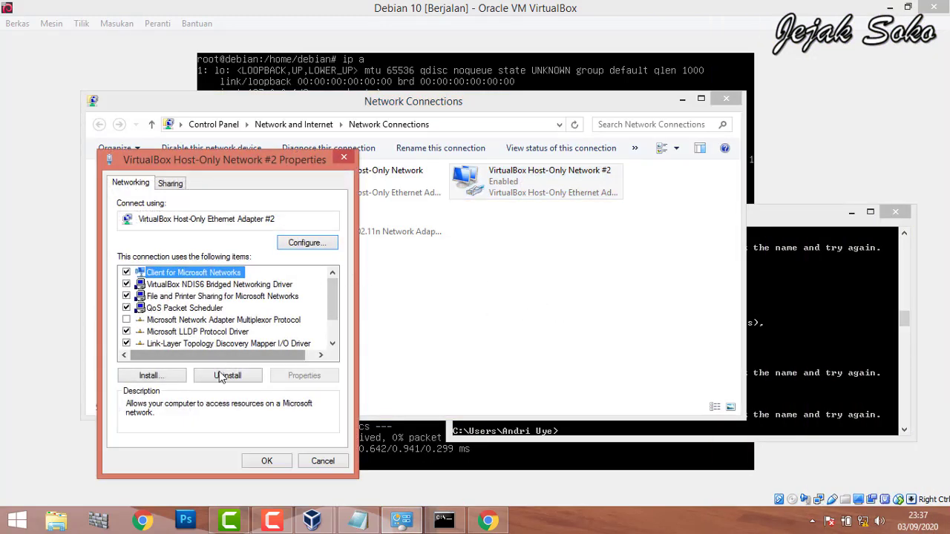
scroll(238, 327, "down", 1)
double_click(235, 343)
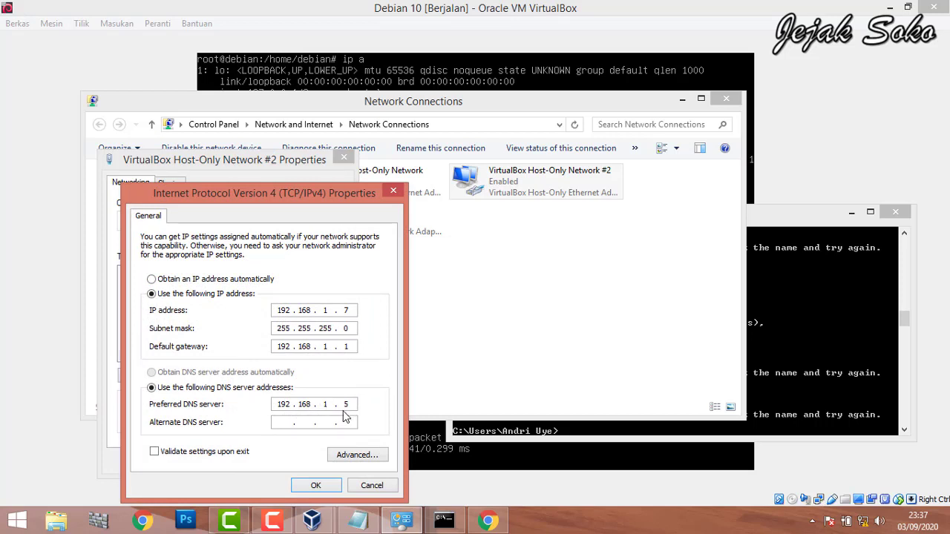
left_click(315, 486)
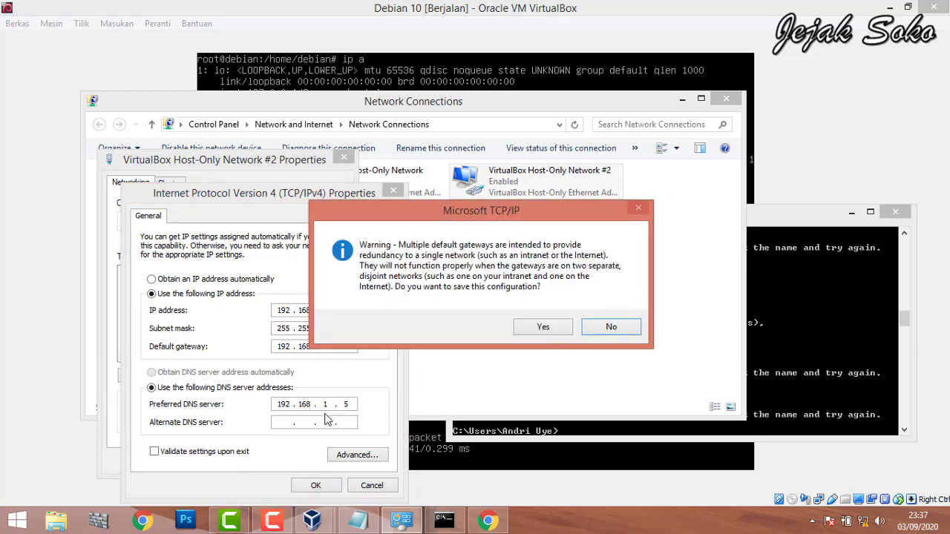
left_click(542, 326)
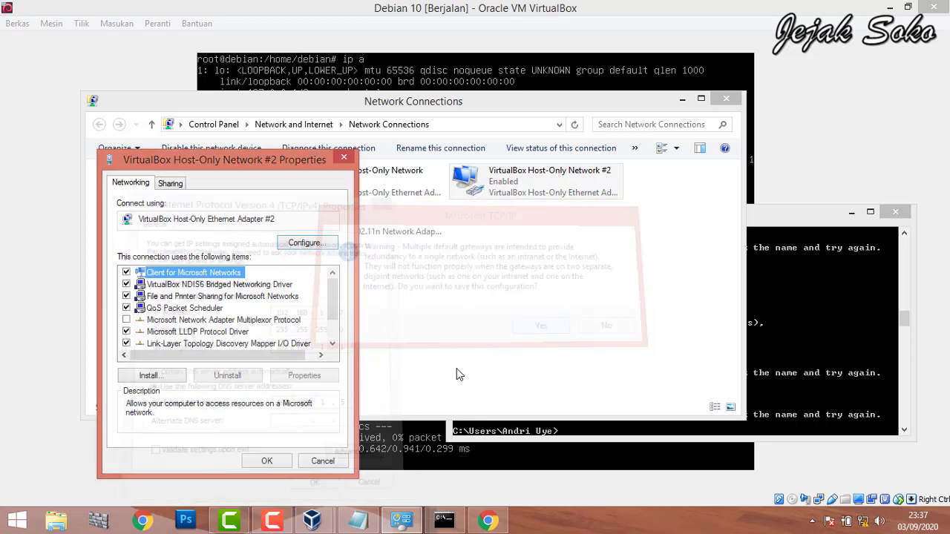
left_click(261, 461)
left_click(595, 439)
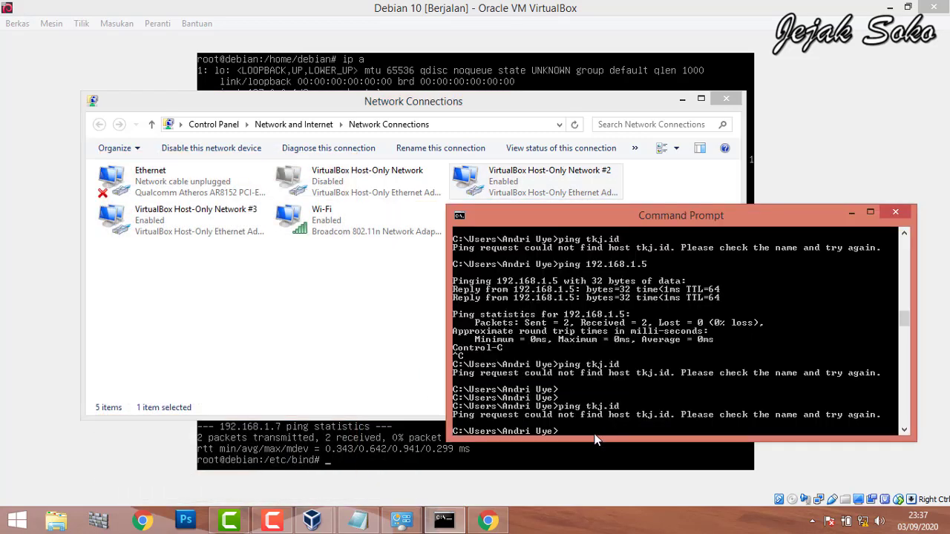
- Run ping tkj.id several times, each getting replies from 192.168.1.5 with 0% loss
key("Return")
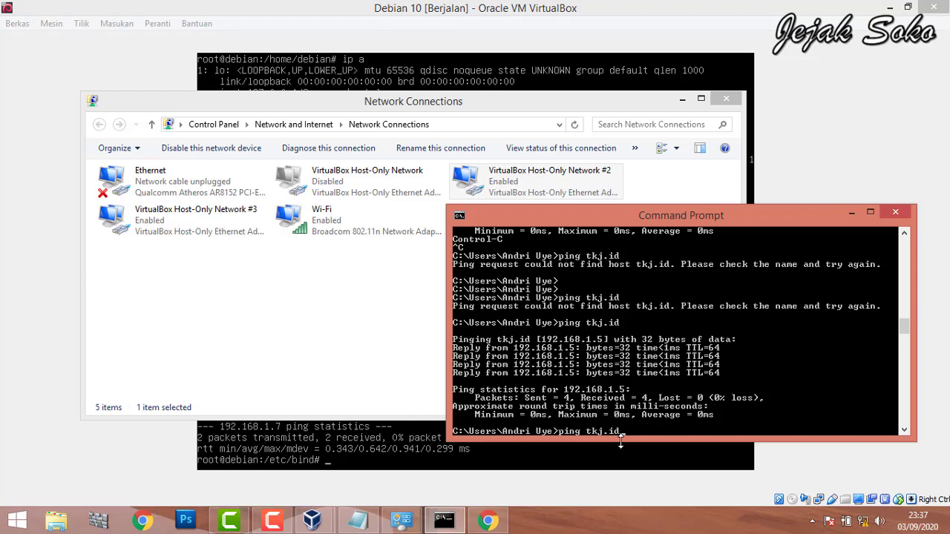
key("Return")
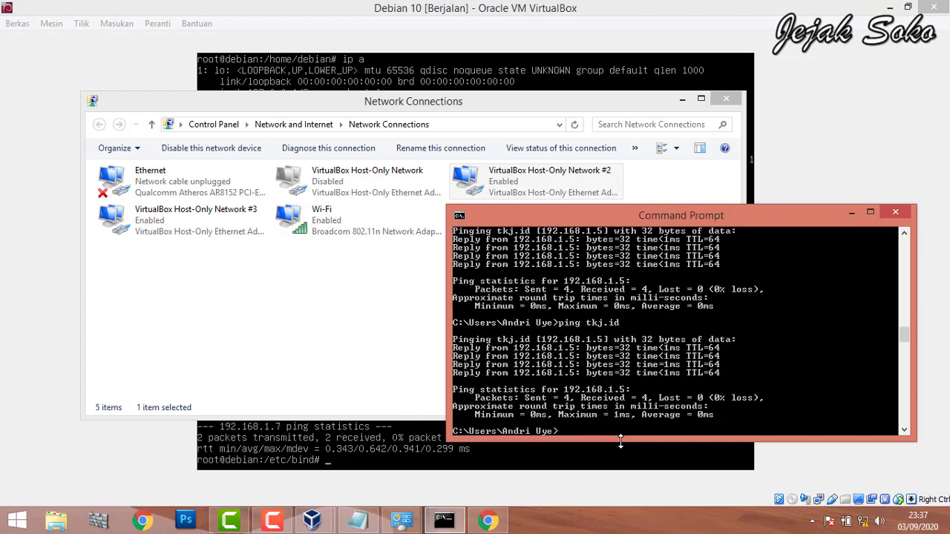
key("Up")
key("Return")
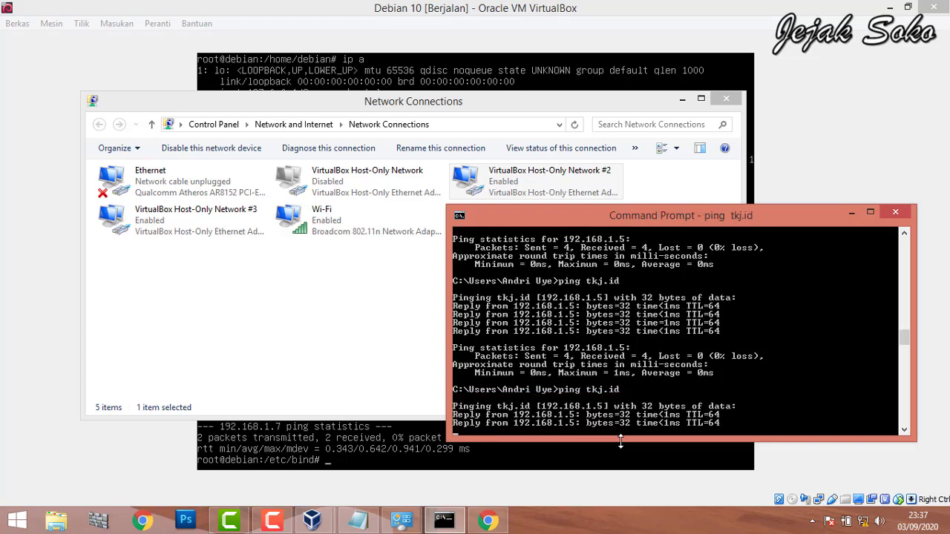